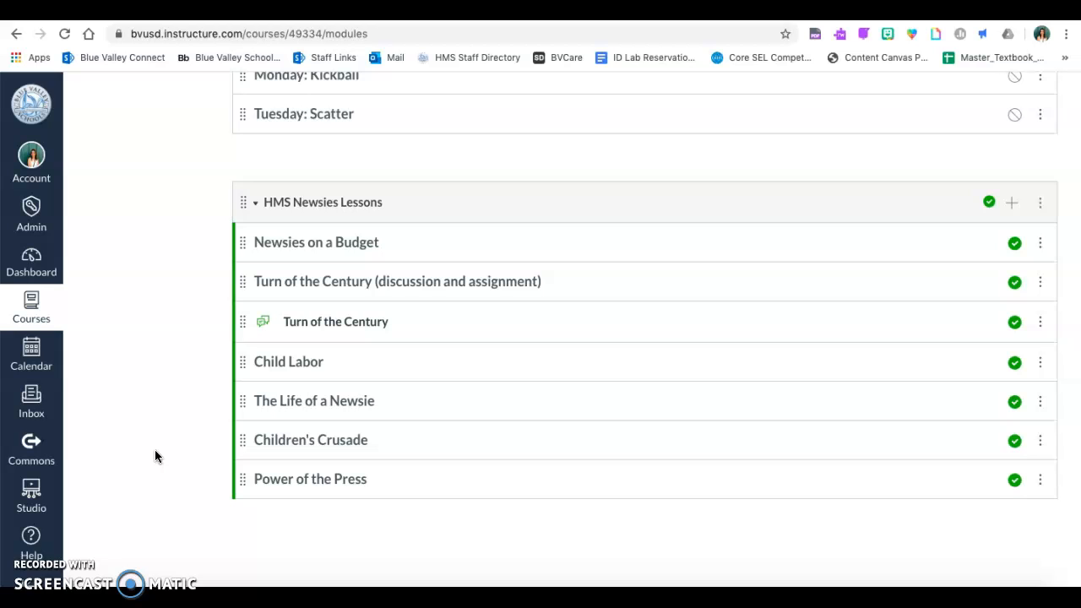
Scroll to the HMS Newsies Lessons module in the sandbox course, collapse it, and return to the top.
scroll(133, 437, up, 10)
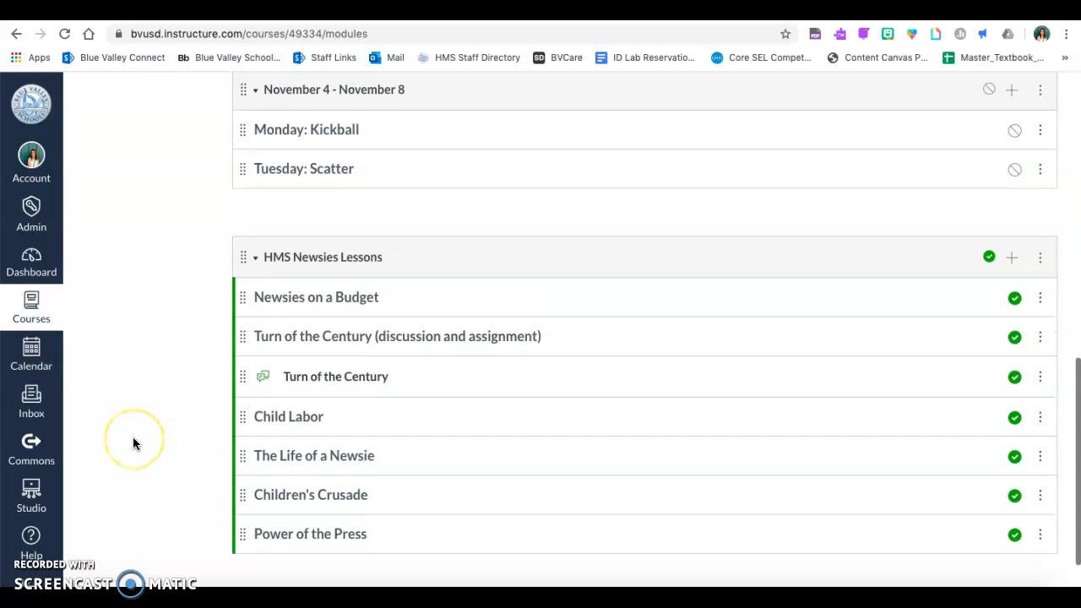
scroll(149, 310, down, 6)
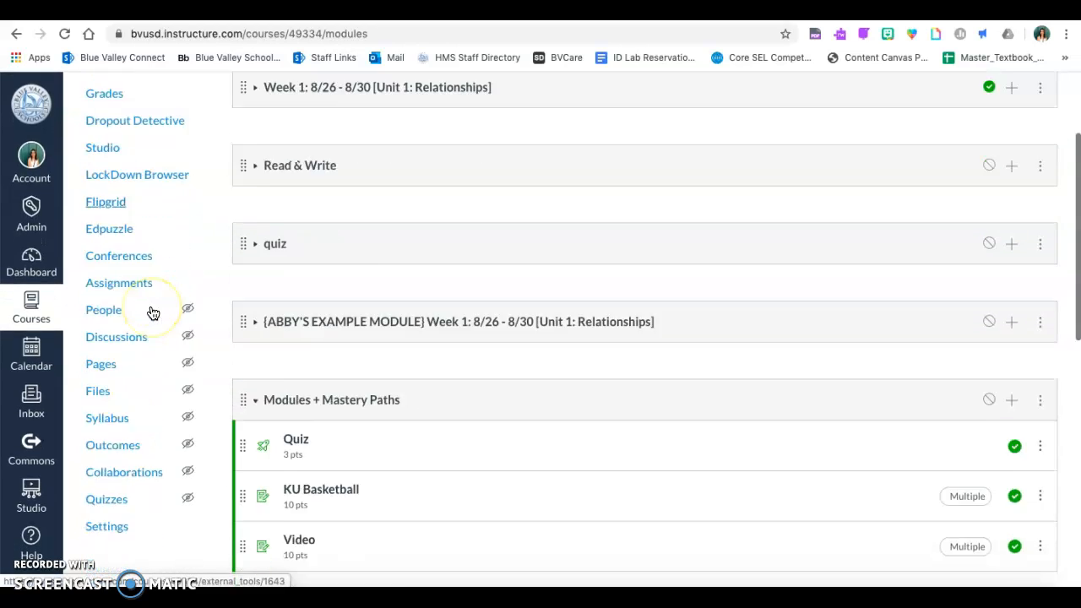
scroll(151, 303, down, 4)
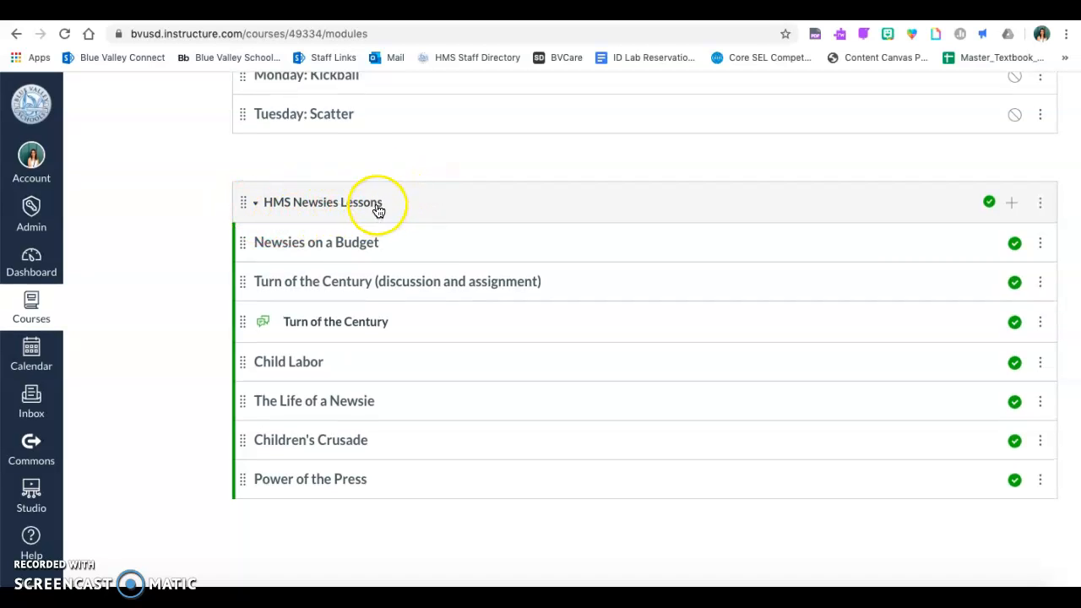
click(378, 207)
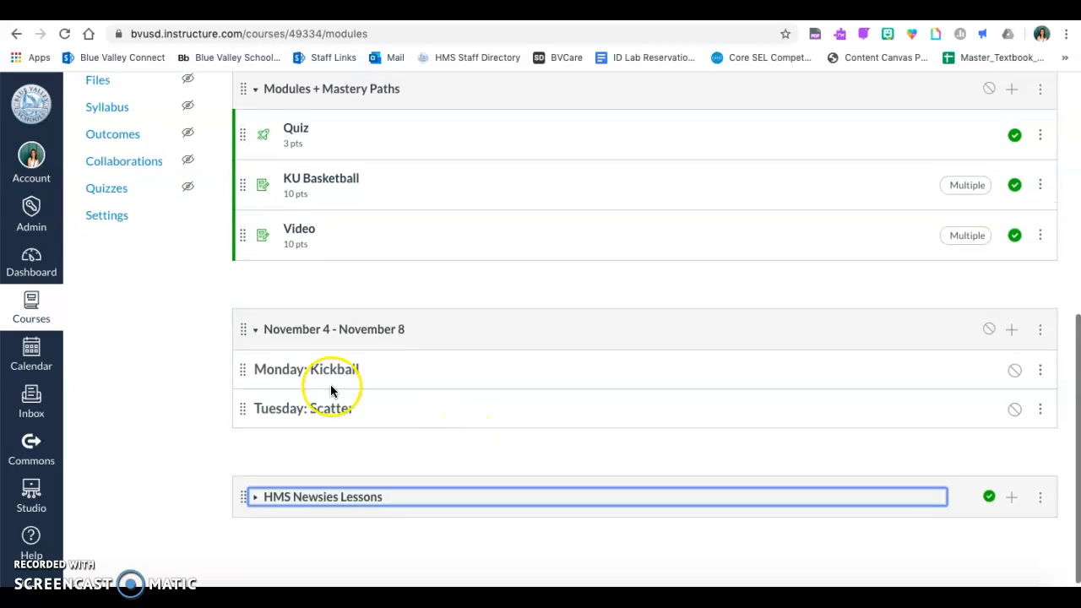
scroll(217, 263, up, 10)
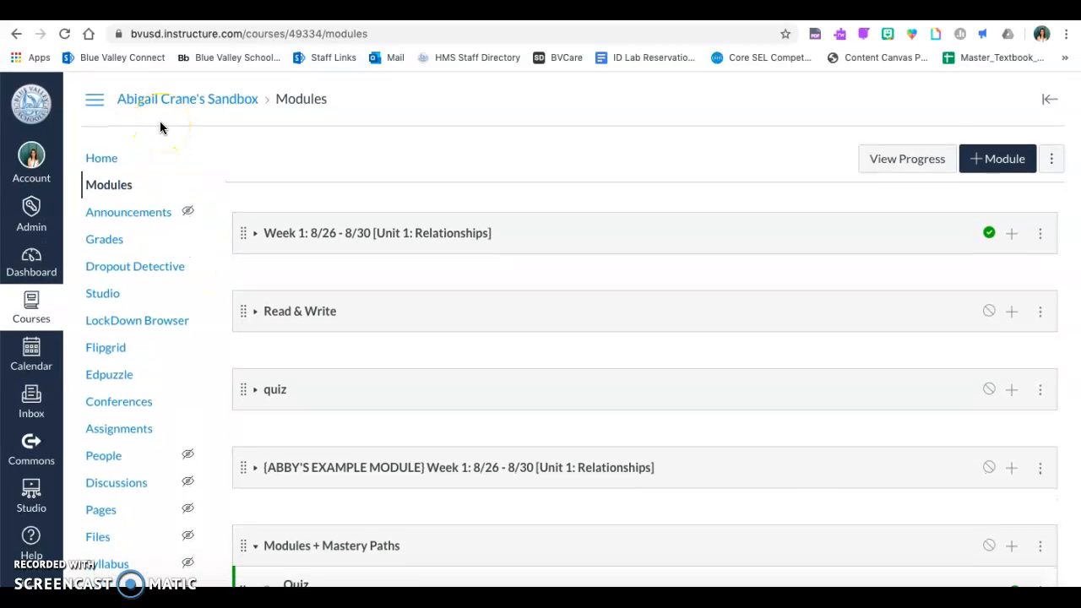
Go from the Dashboard into the Harmony Middle School Staff course and open its Settings.
click(32, 259)
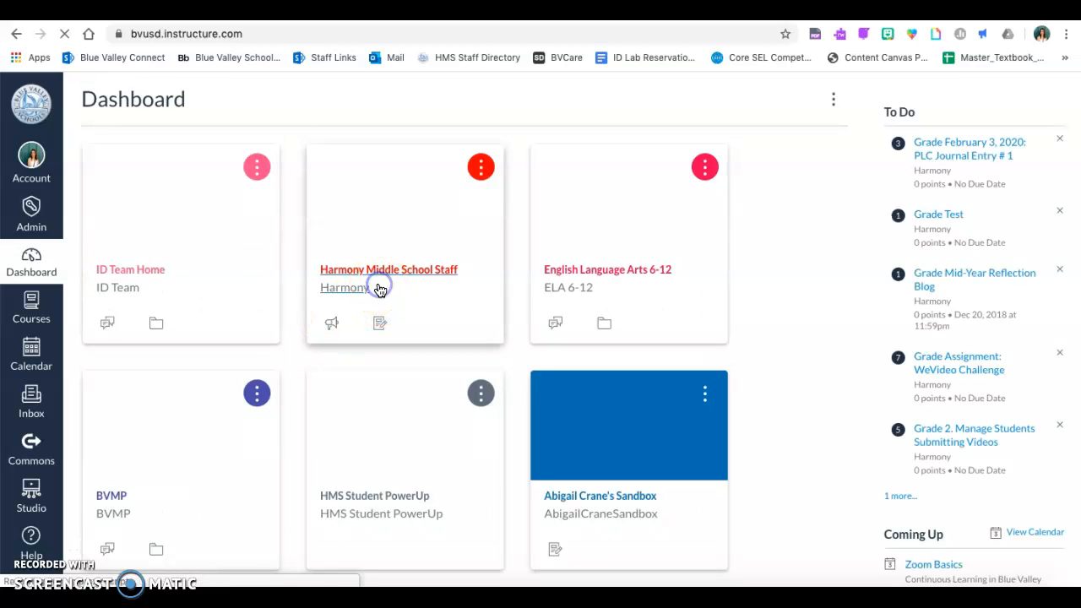
click(380, 289)
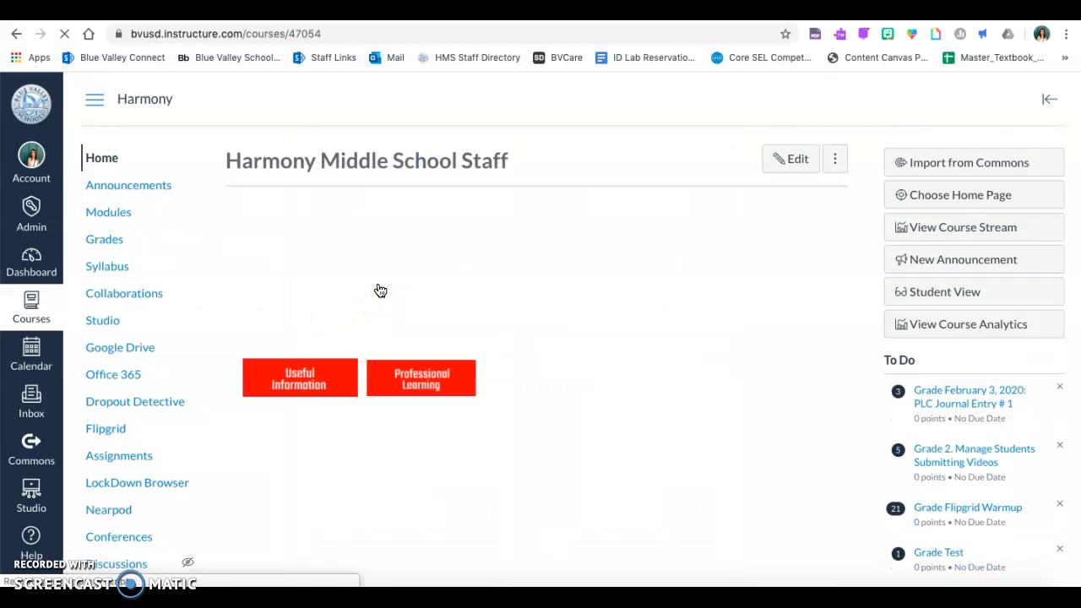
scroll(176, 367, down, 3)
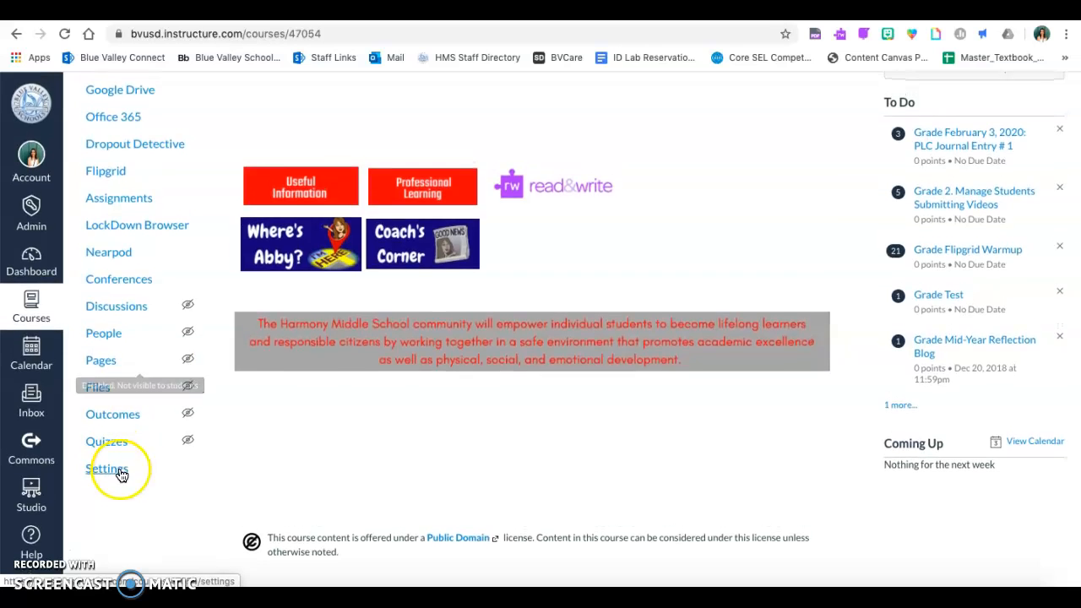
click(106, 469)
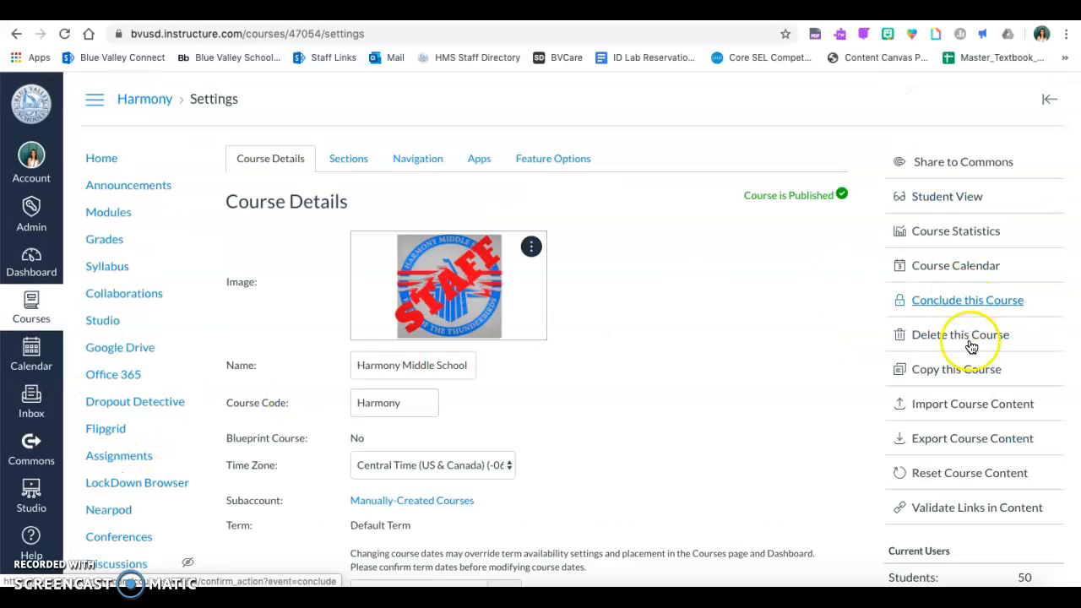
Start a course content import using the Copy a Canvas Course type.
click(978, 407)
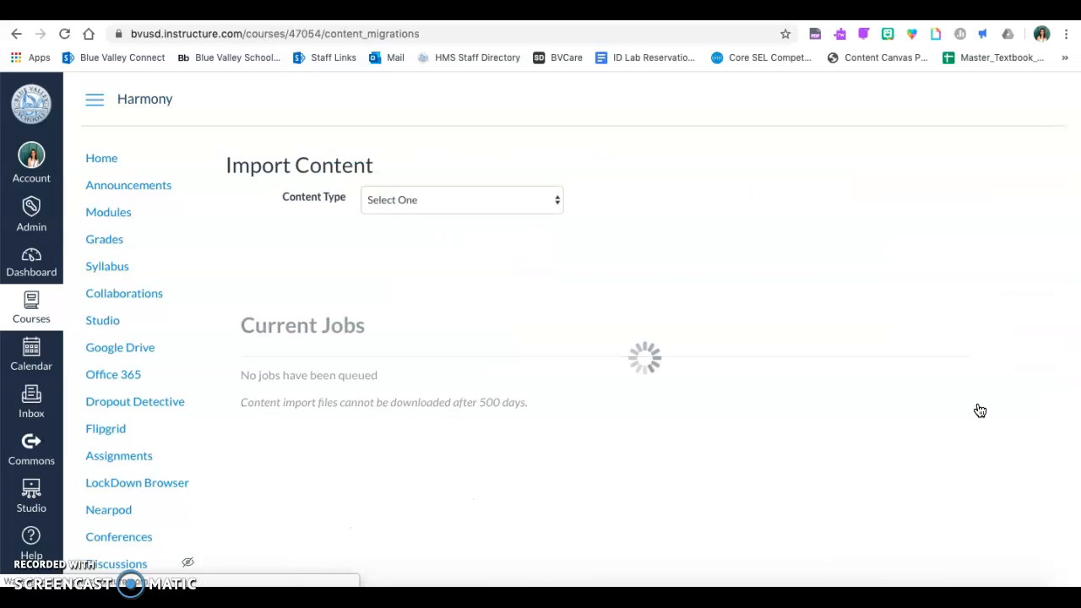
click(427, 203)
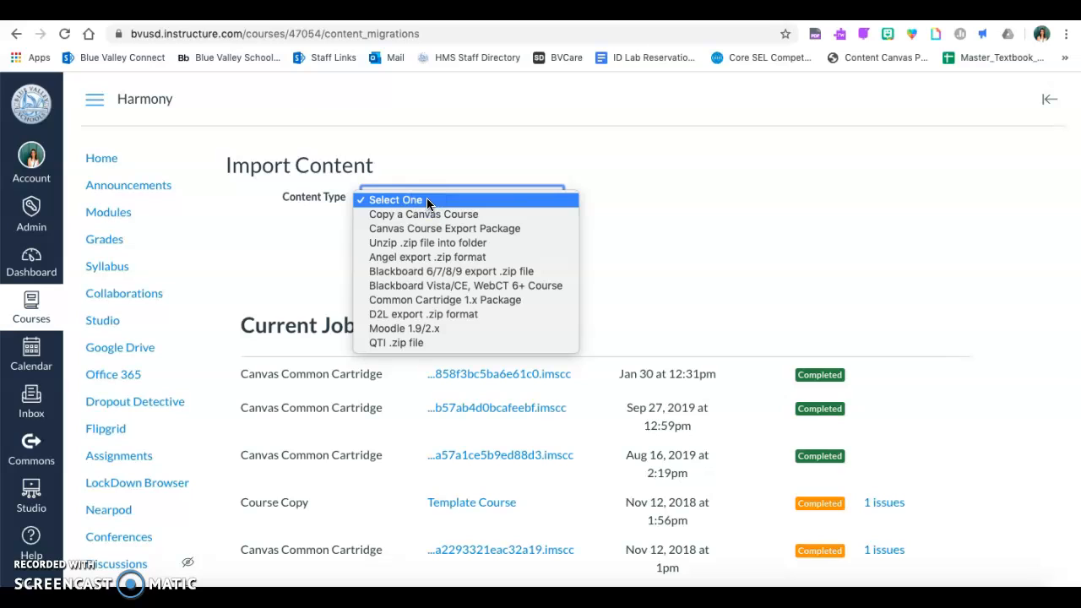
click(429, 215)
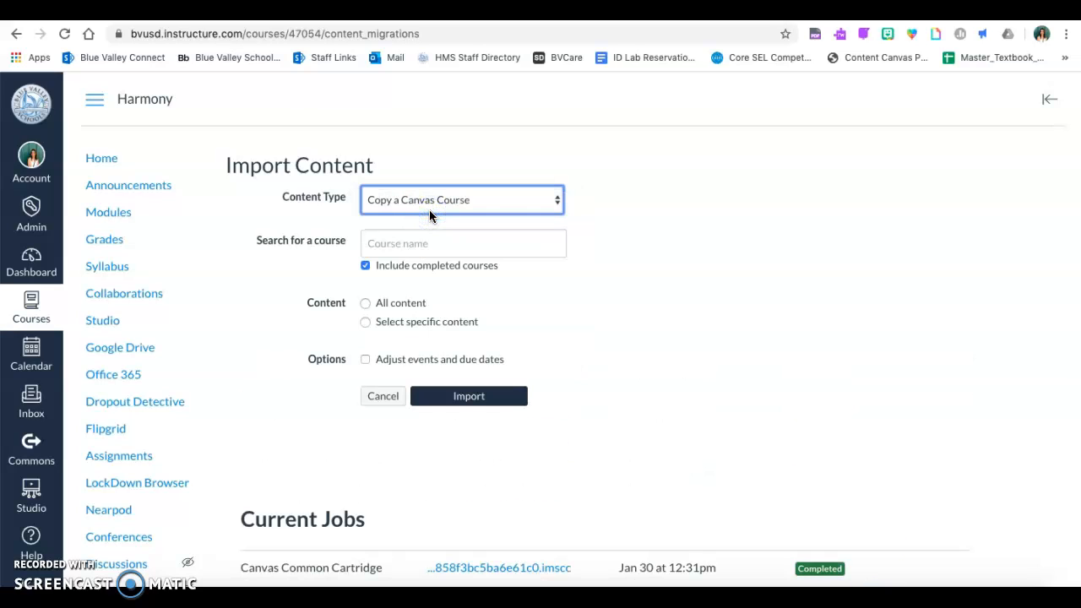
Pick the sandbox course as source with Select specific content, and submit the import.
click(439, 241)
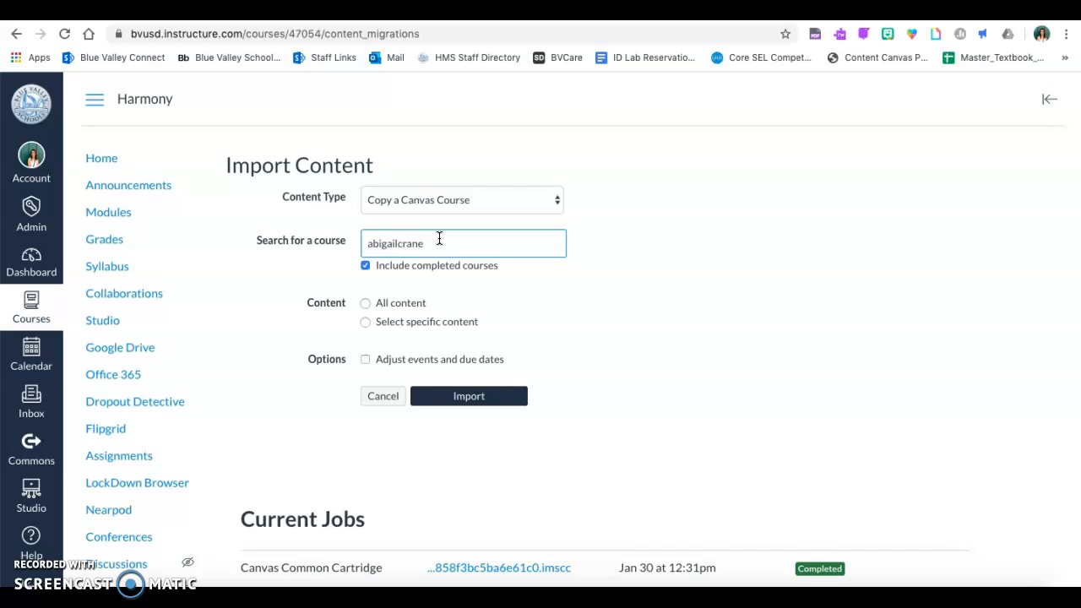
click(441, 238)
click(447, 270)
click(426, 327)
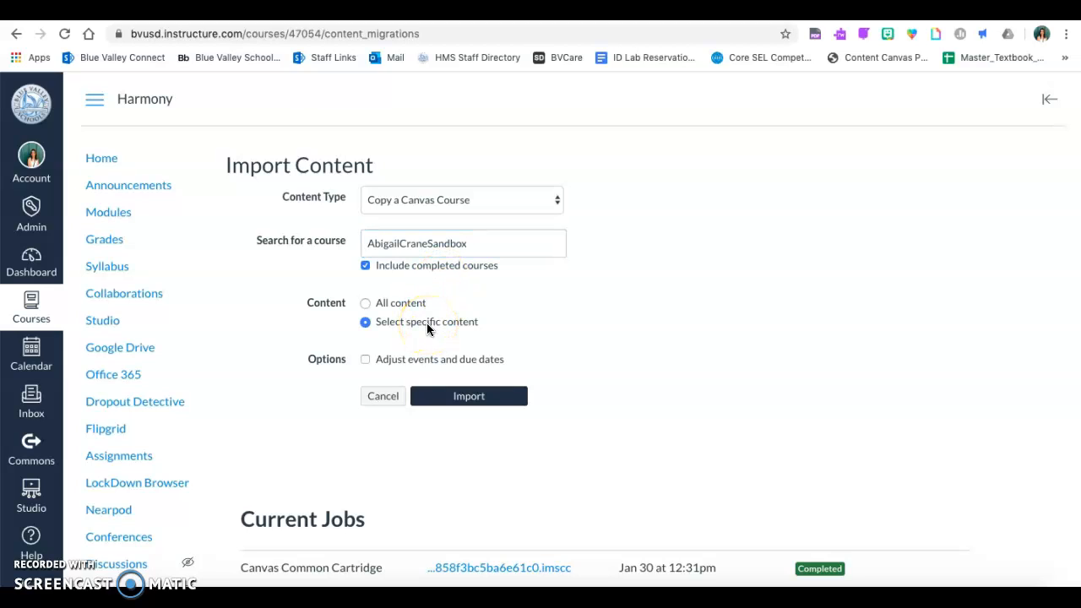
click(428, 329)
click(474, 397)
click(483, 407)
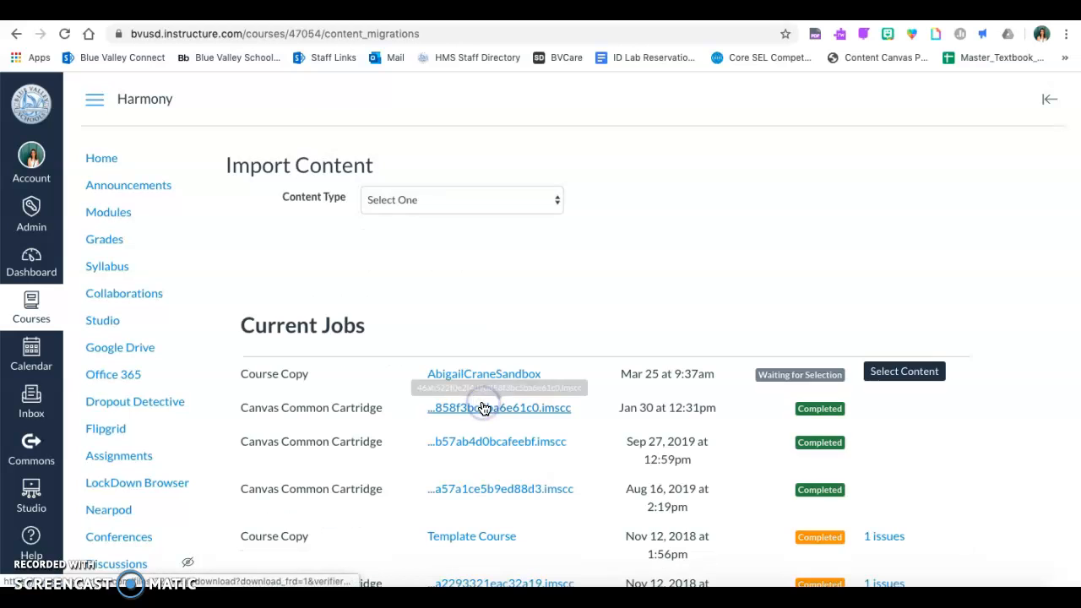
Open the content picker for the waiting copy job and expand the Modules list.
scroll(432, 316, down, 3)
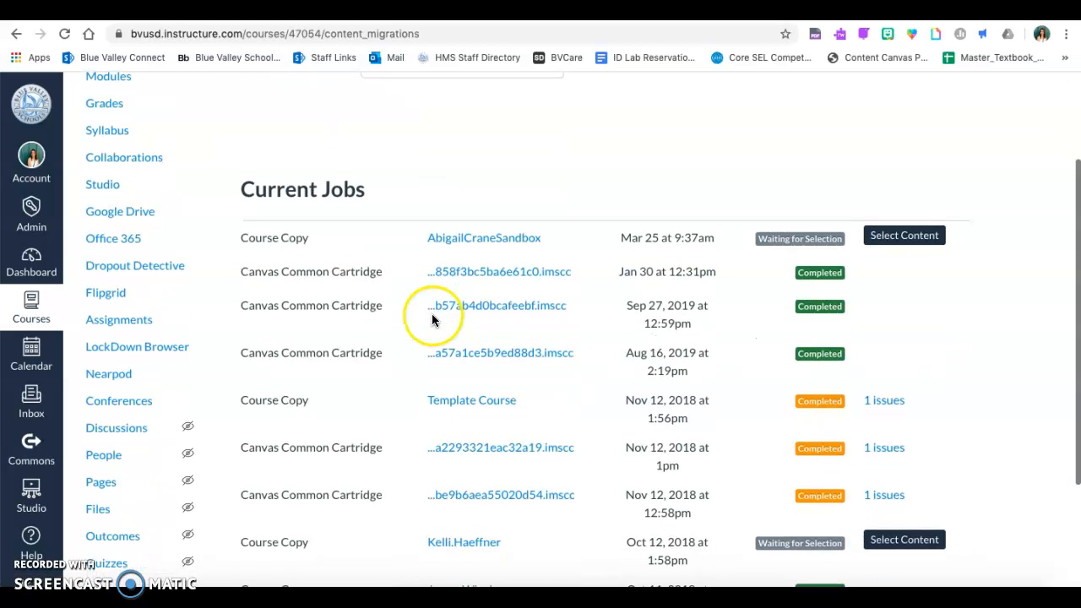
click(923, 236)
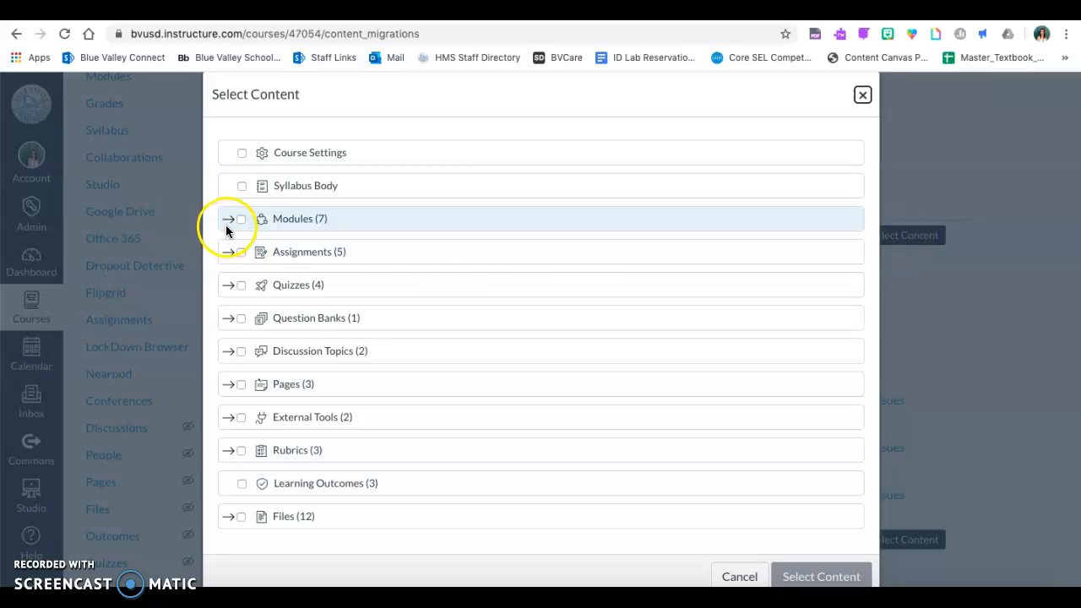
click(228, 222)
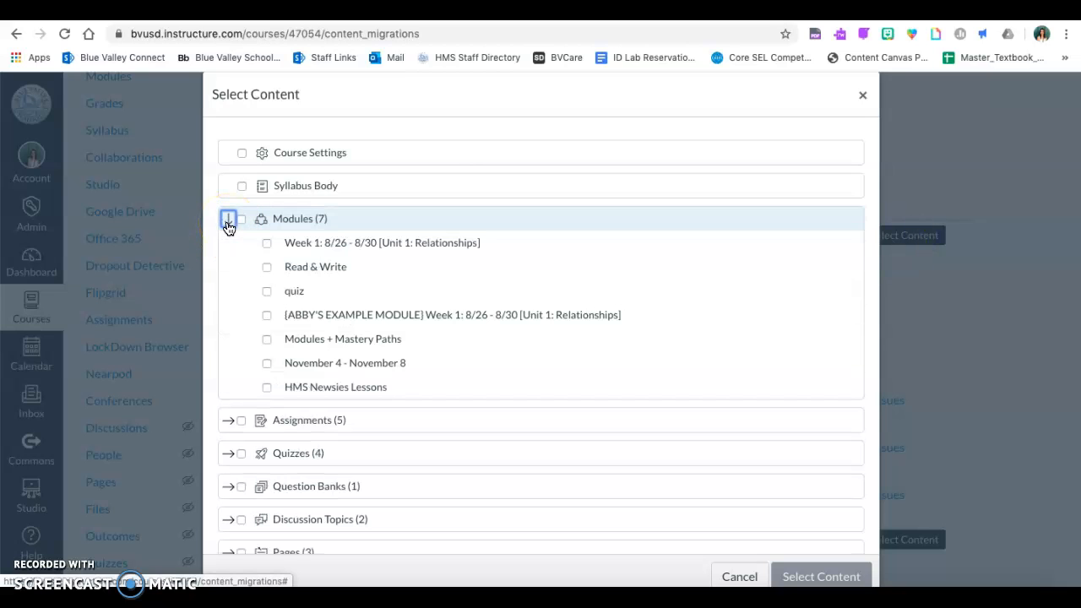
click(229, 222)
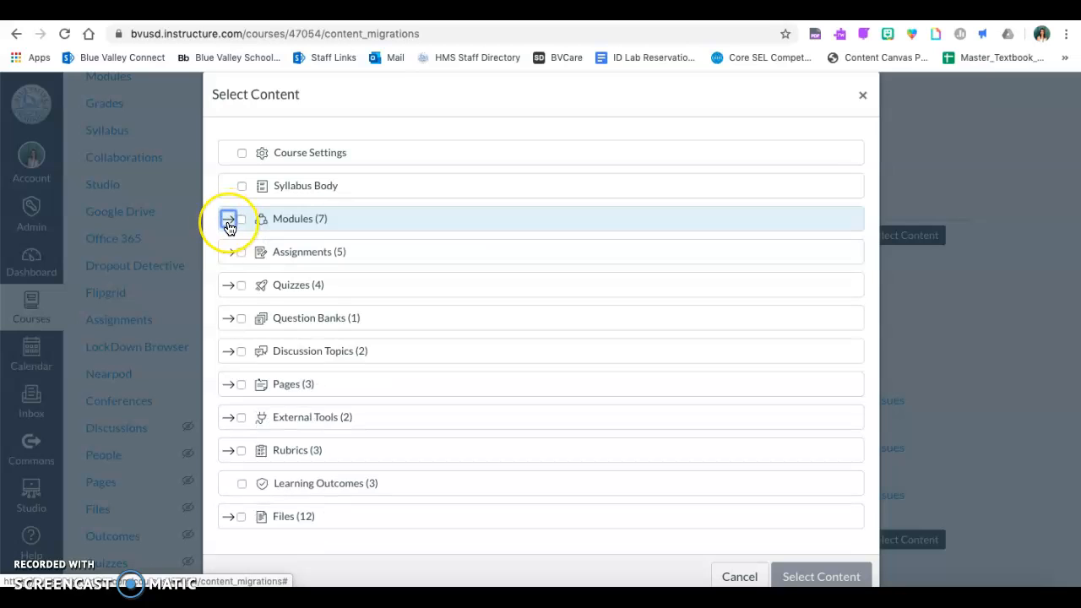
click(228, 221)
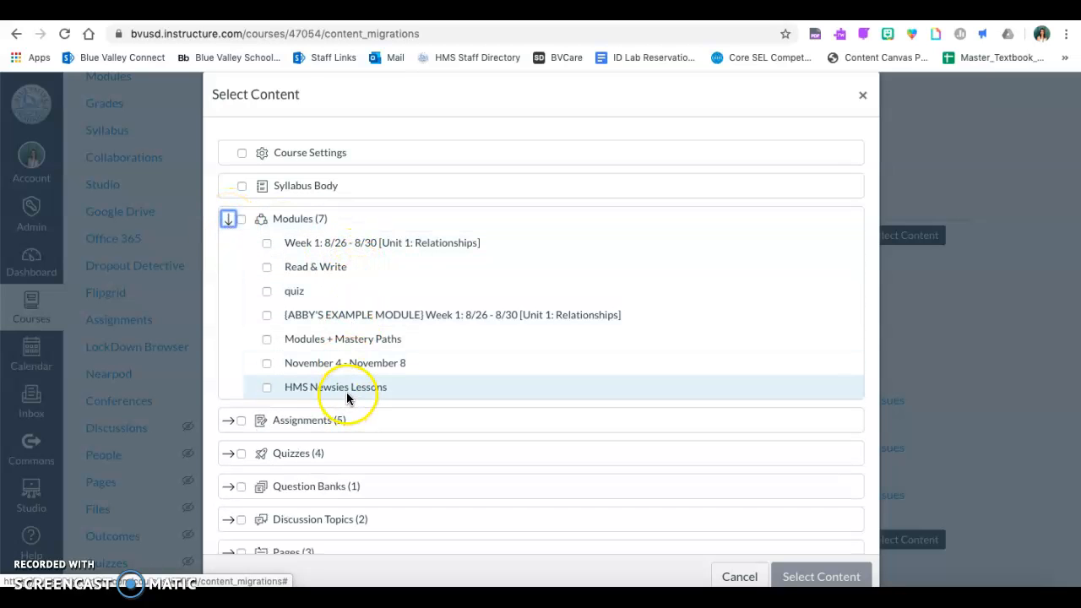
Check only the HMS Newsies Lessons module and confirm the content selection.
click(243, 223)
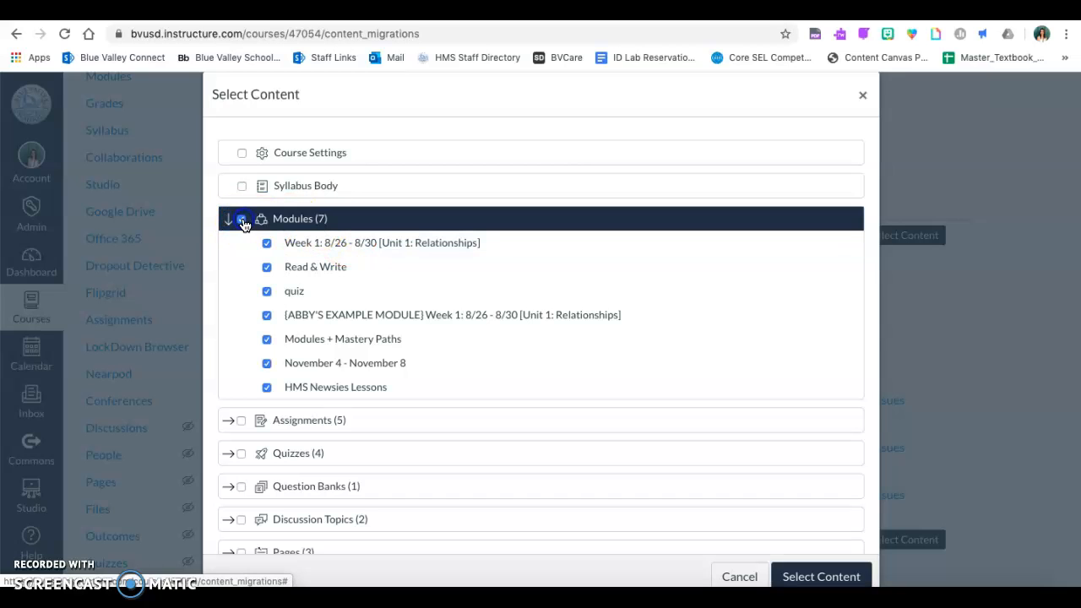
click(244, 223)
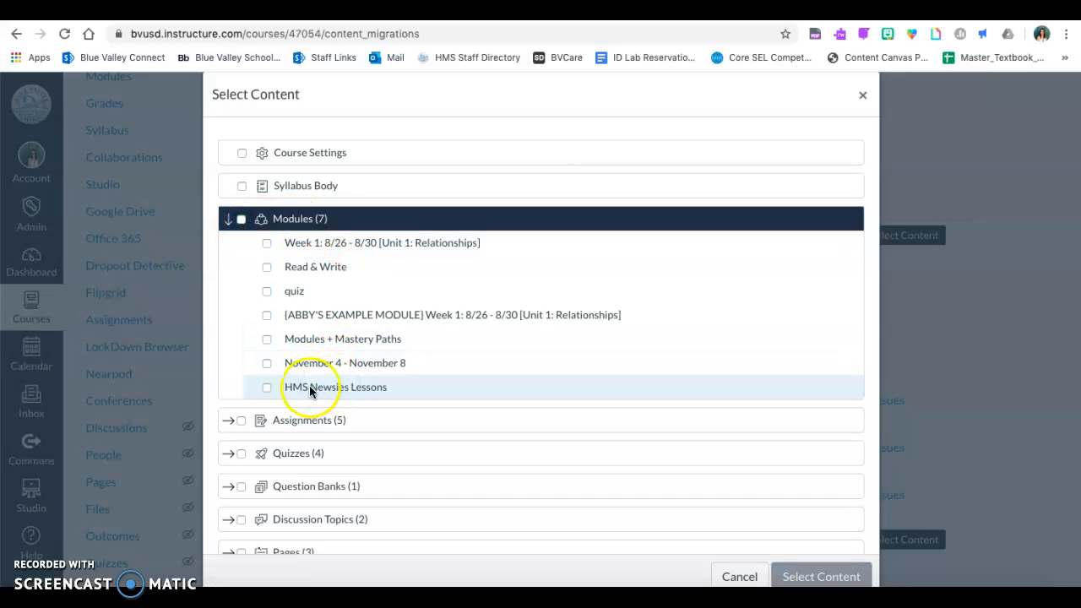
click(266, 388)
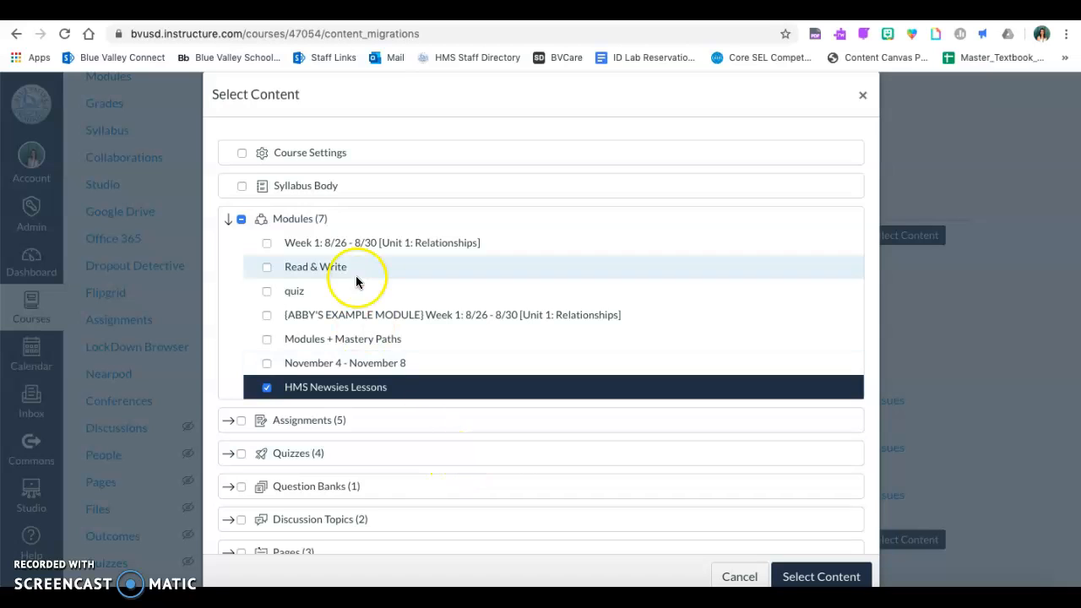
click(242, 222)
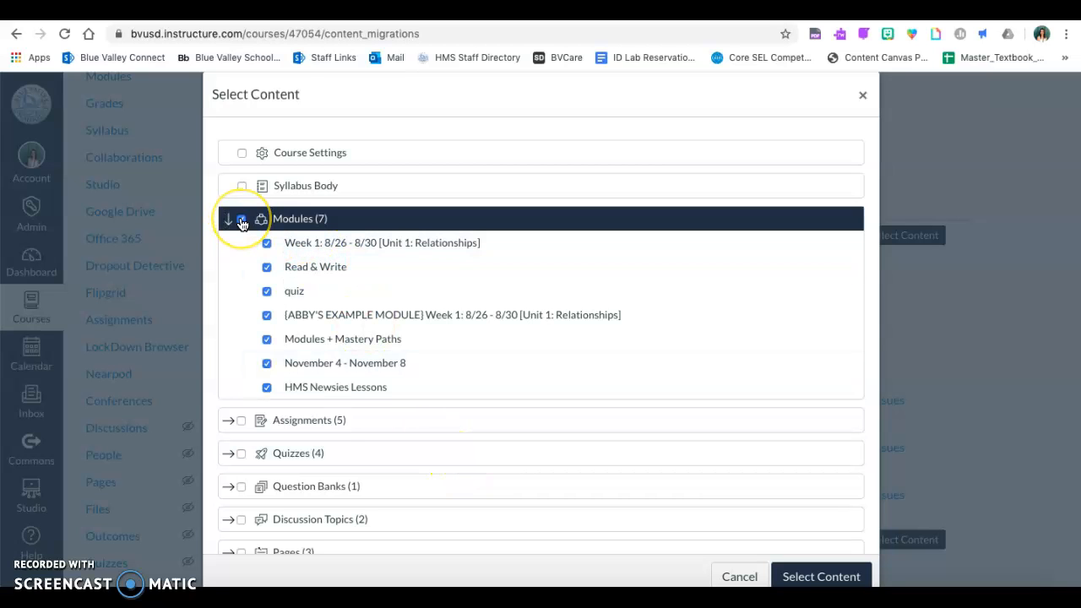
click(242, 223)
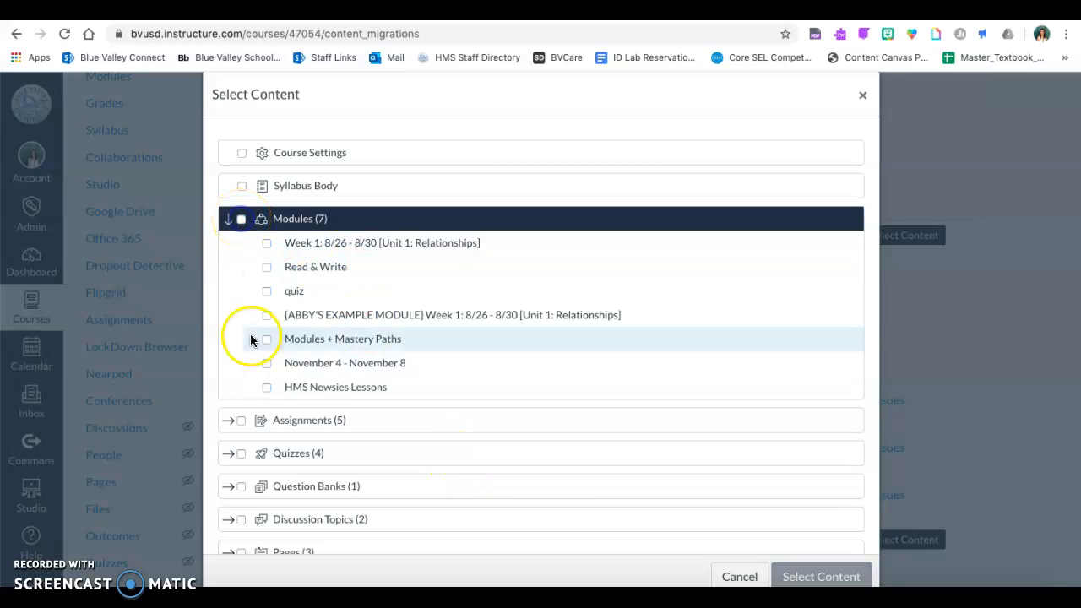
click(228, 421)
click(241, 366)
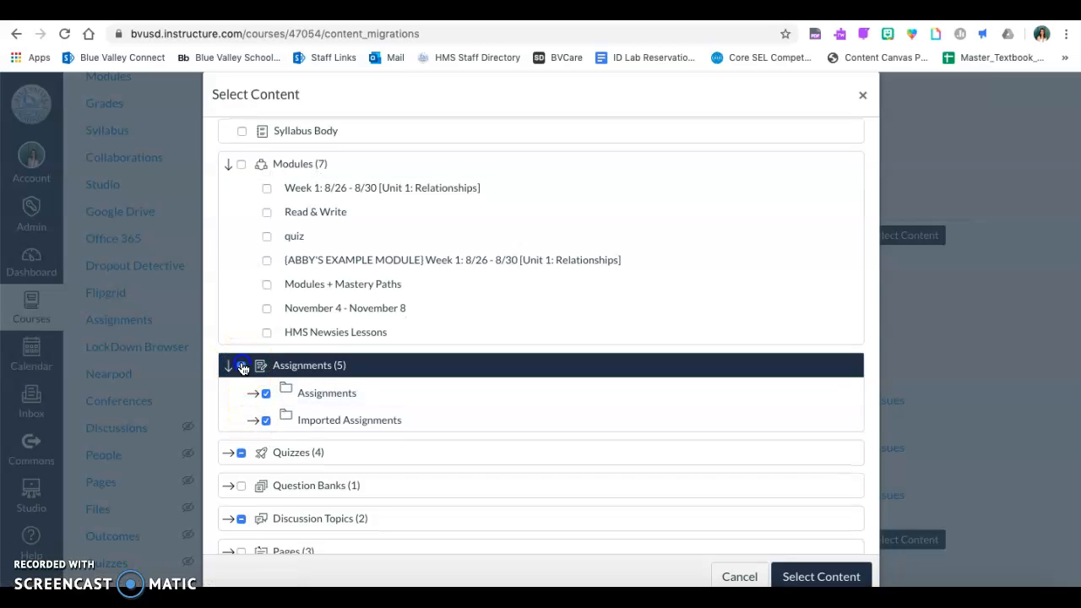
scroll(225, 275, up, 1)
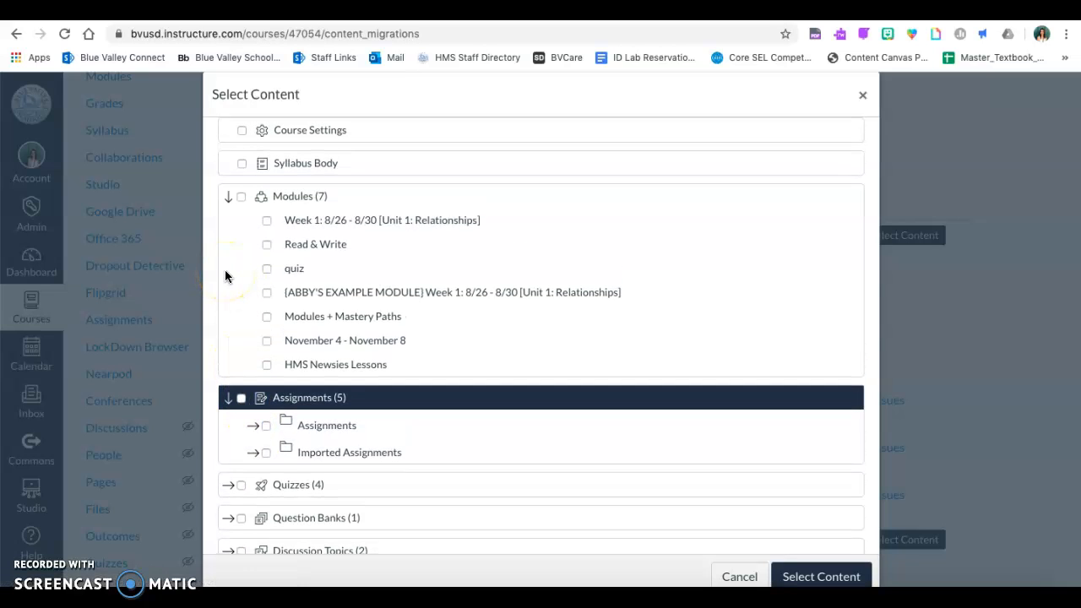
click(267, 372)
scroll(854, 567, down, 1)
click(821, 542)
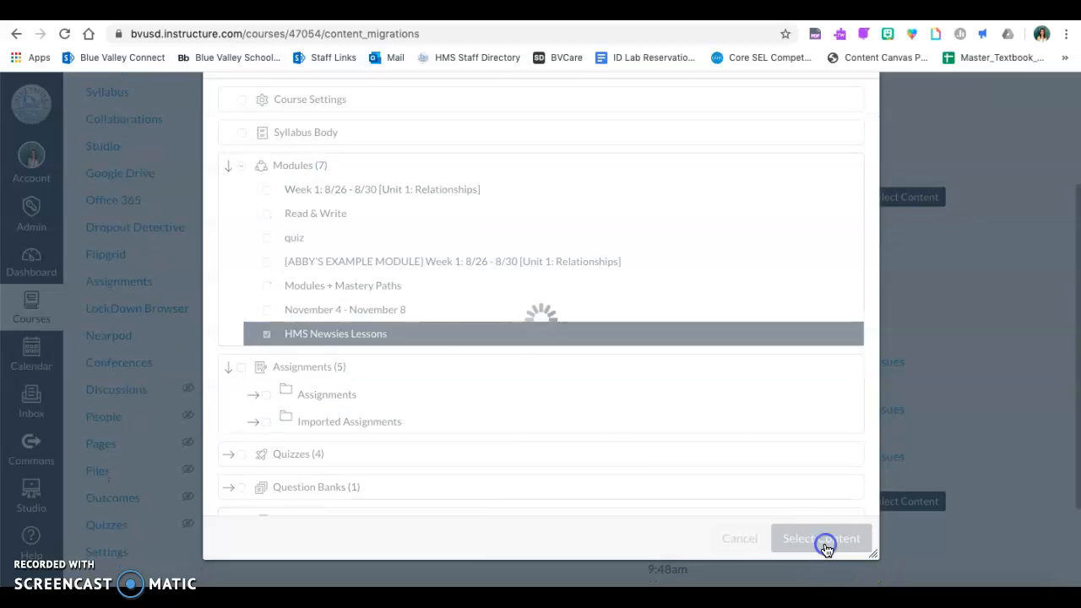
Wait until the Course Copy job shows Completed, then go to the Harmony course's Modules.
scroll(757, 434, up, 2)
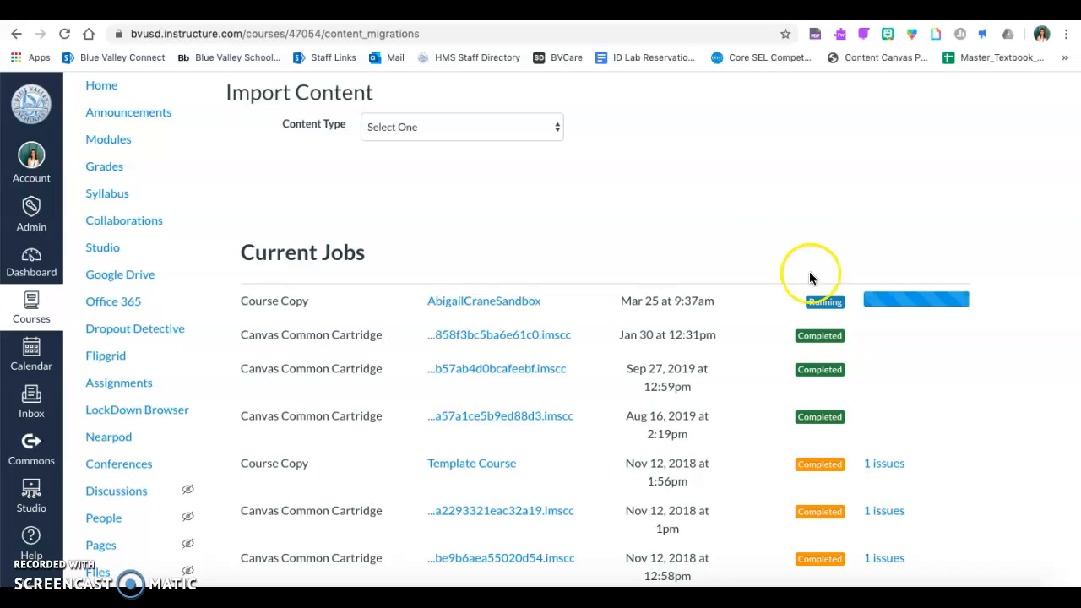
scroll(769, 221, up, 1)
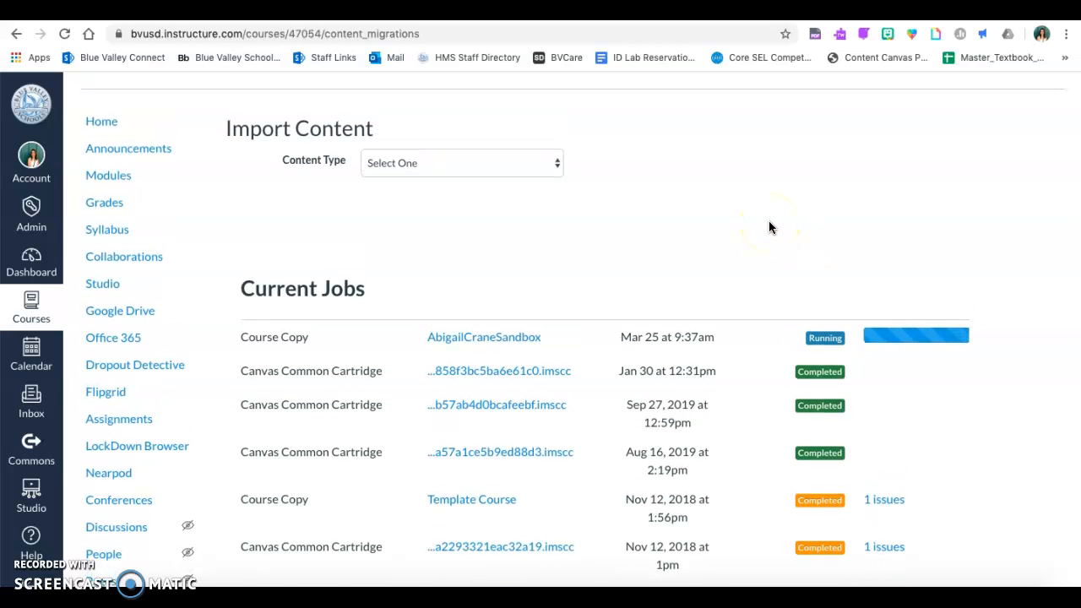
click(129, 174)
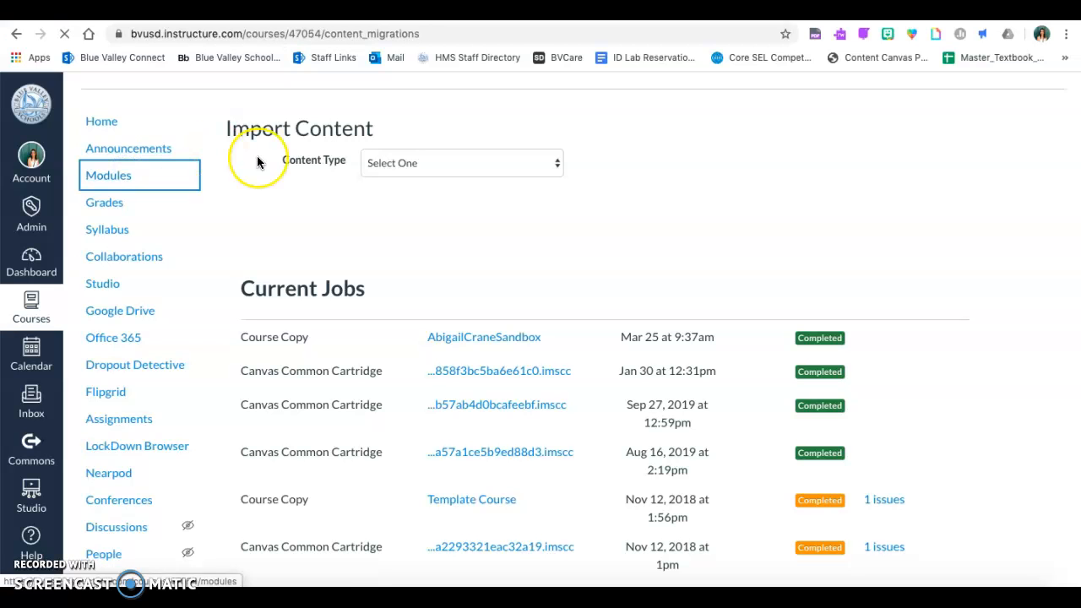
Collapse the Coach's Corner Archives module on the Harmony Modules page.
scroll(258, 162, down, 1)
click(262, 186)
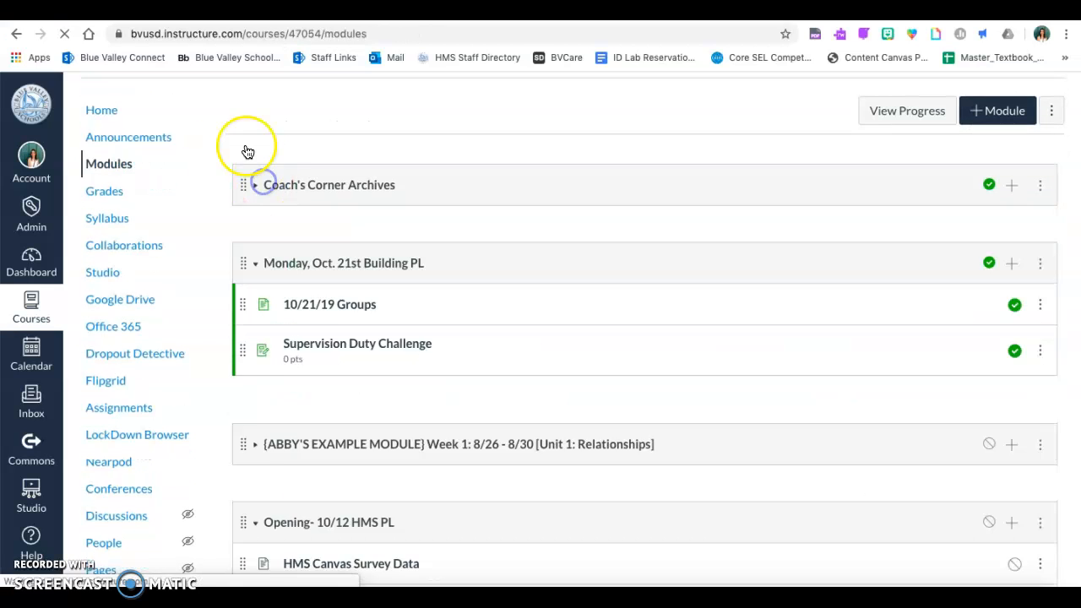
scroll(245, 152, down, 1)
click(261, 174)
scroll(261, 174, down, 20)
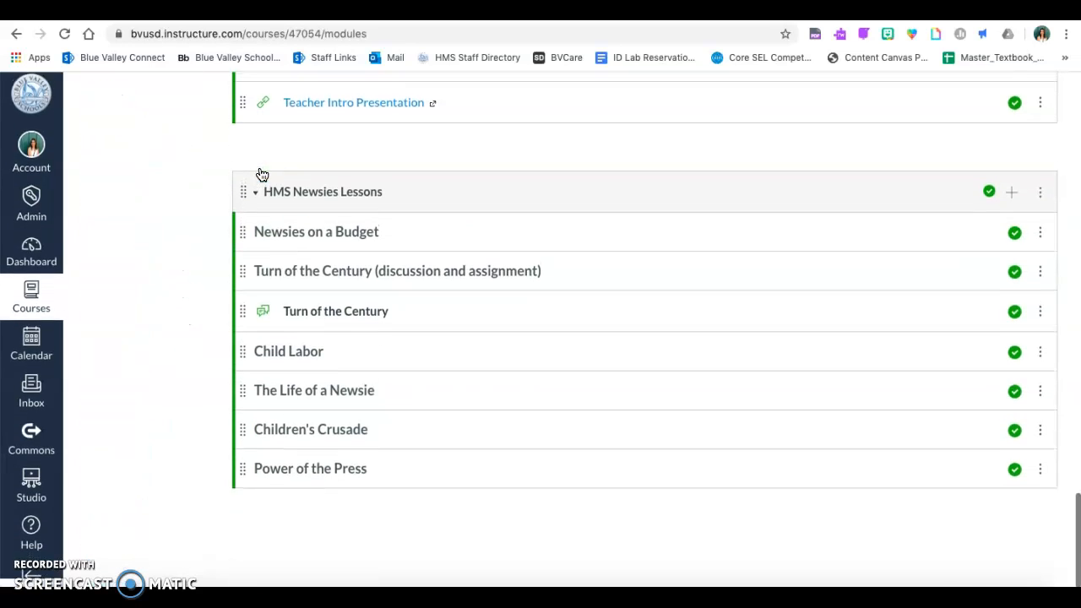
Expand the copied HMS Newsies Lessons module and scroll through its lessons.
click(327, 213)
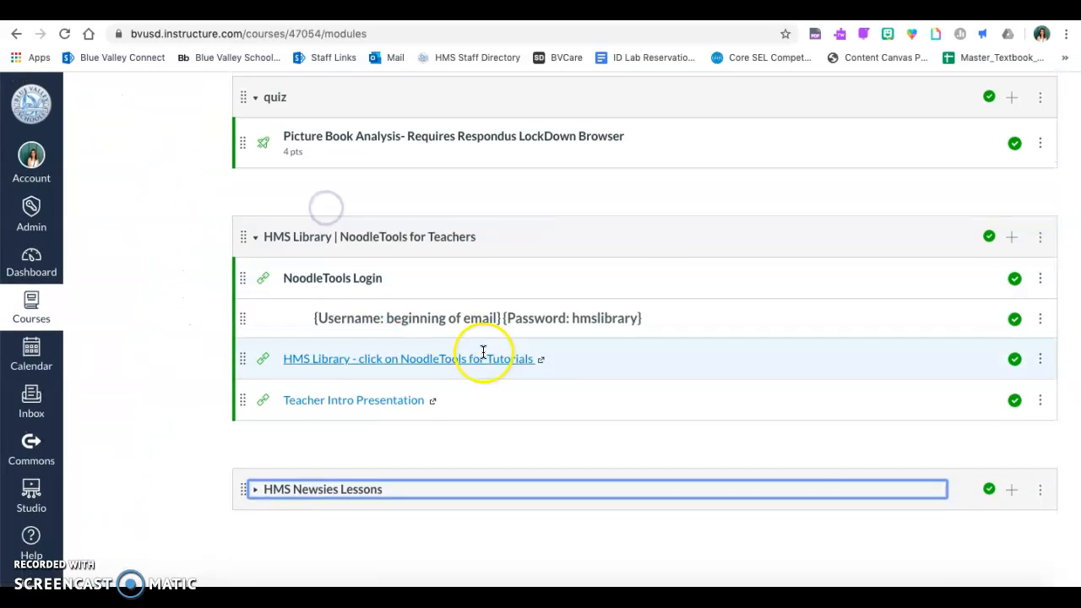
click(241, 517)
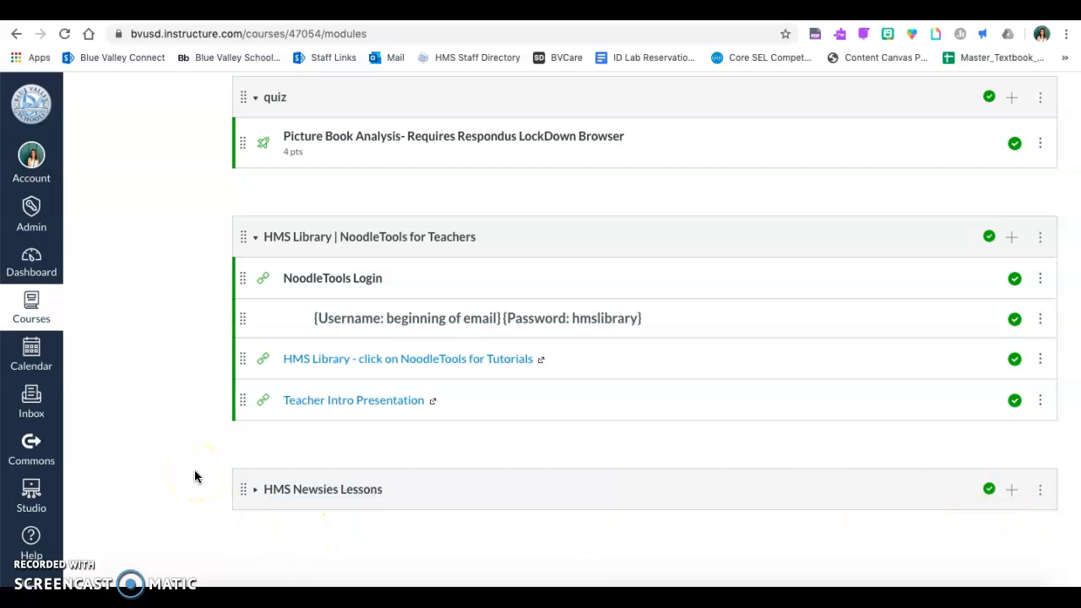
scroll(195, 477, up, 1)
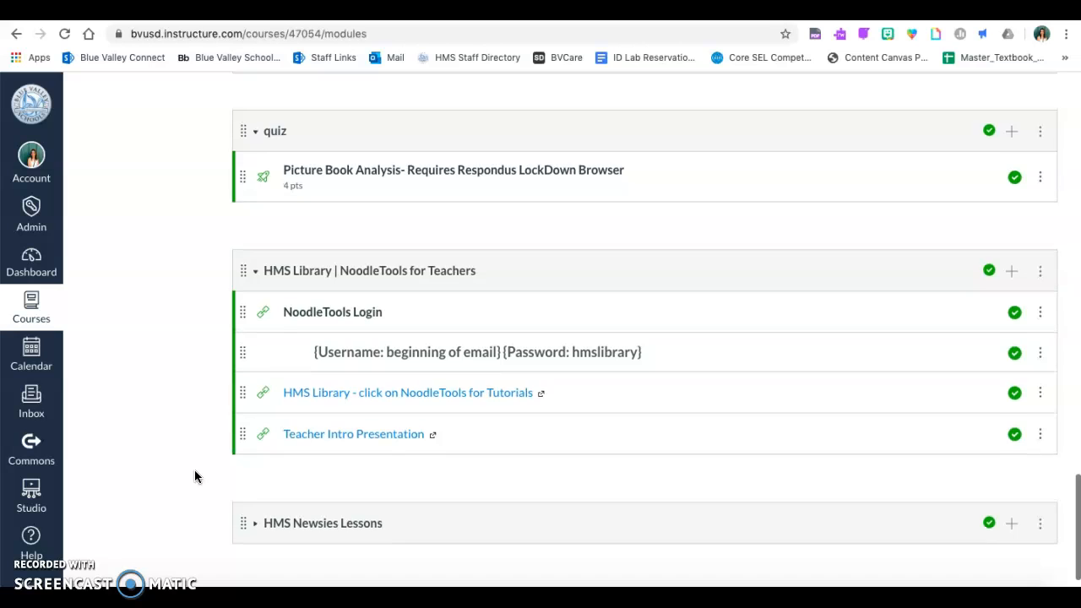
scroll(195, 477, down, 1)
click(254, 489)
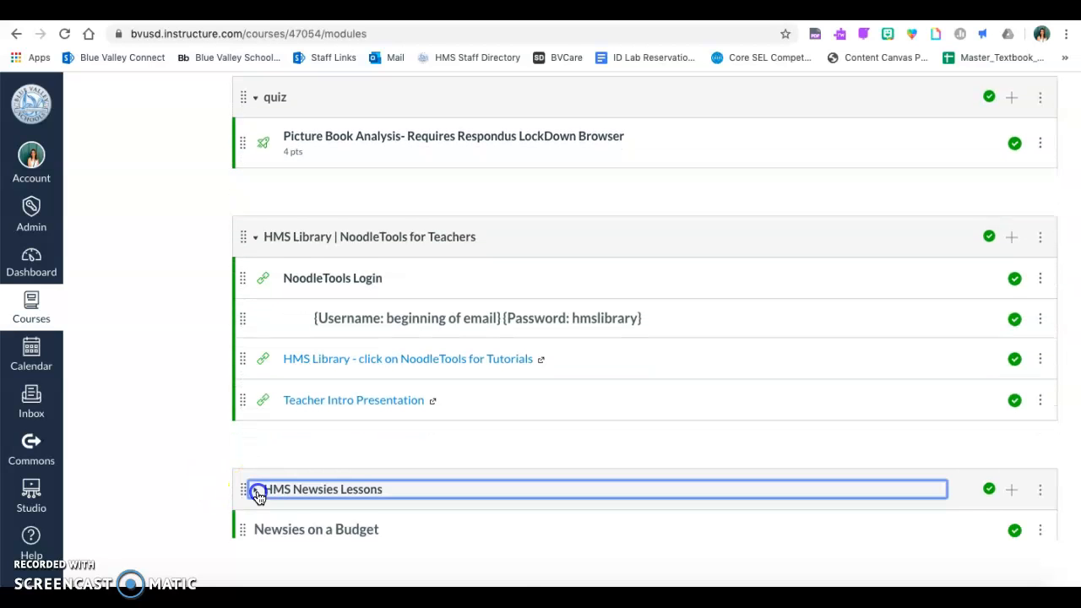
scroll(185, 446, down, 3)
scroll(184, 367, down, 3)
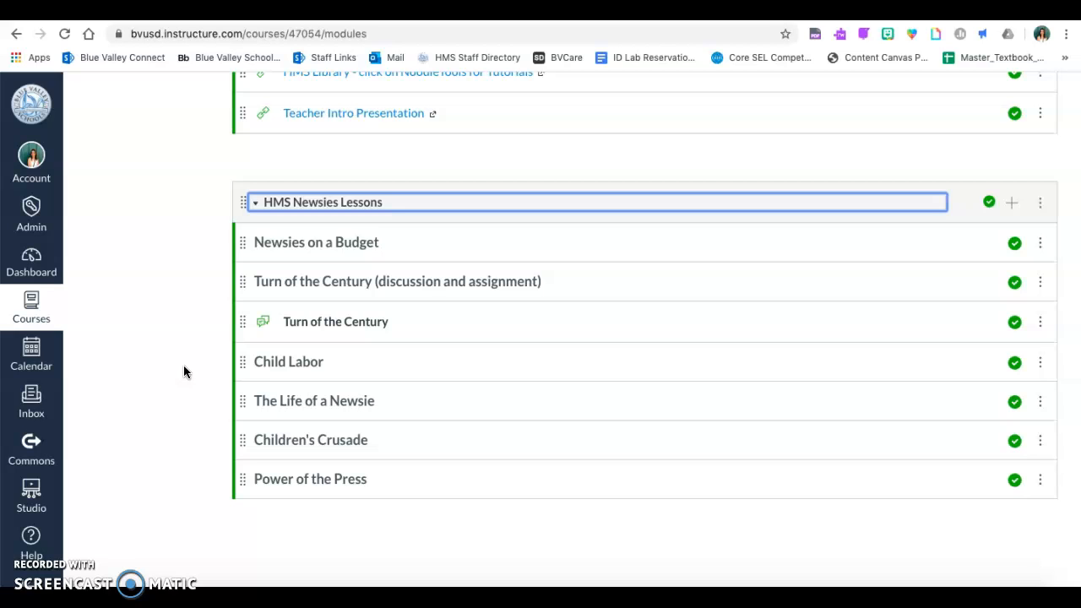
scroll(184, 366, up, 1)
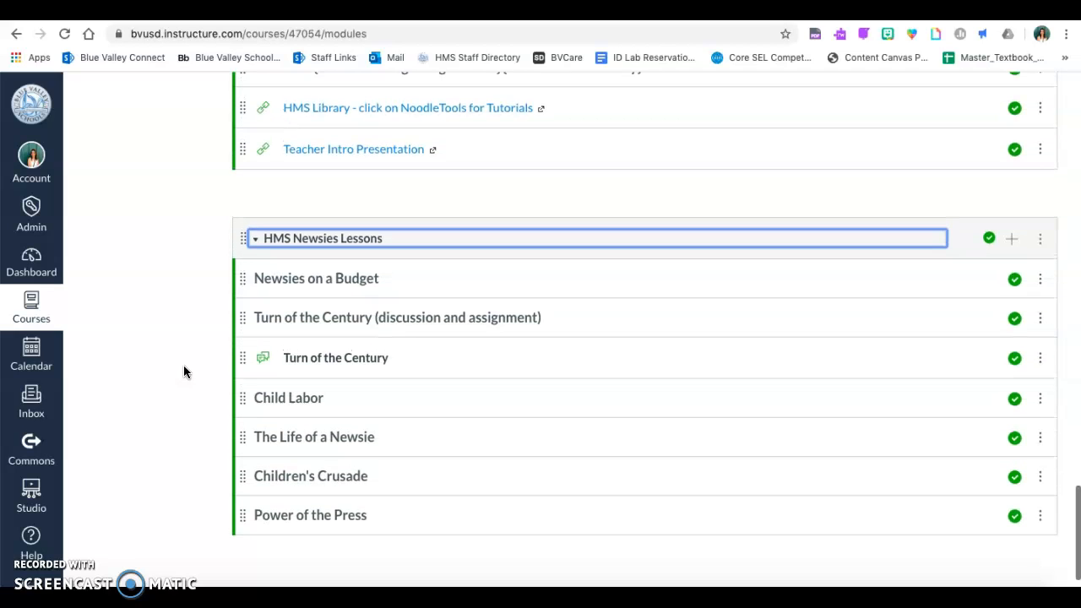
scroll(251, 367, up, 1)
Choose Share to Commons from the HMS Newsies Lessons module's action menu.
click(1045, 239)
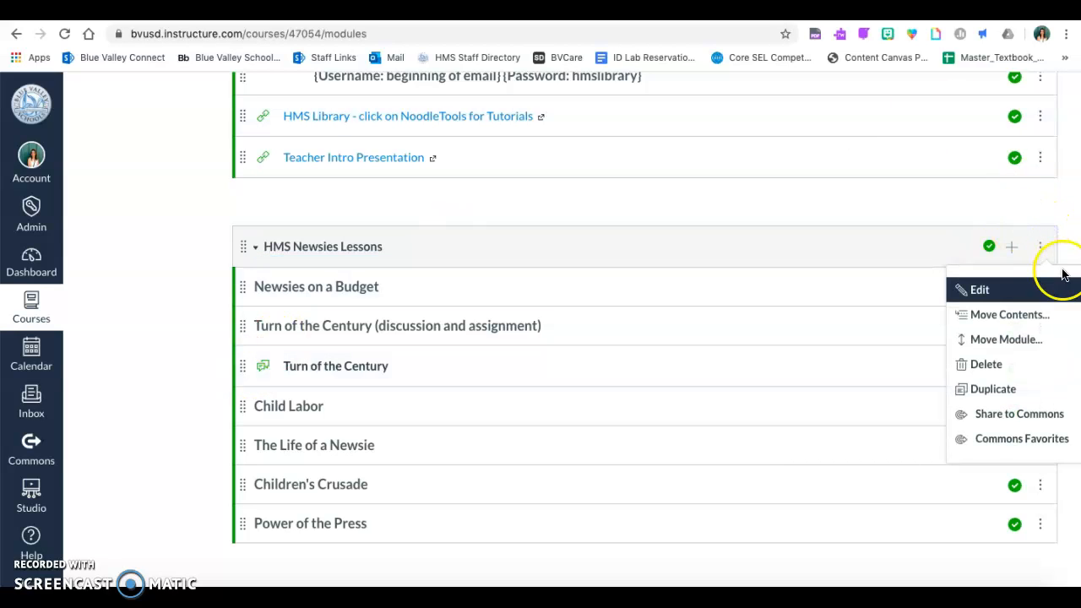
click(1051, 258)
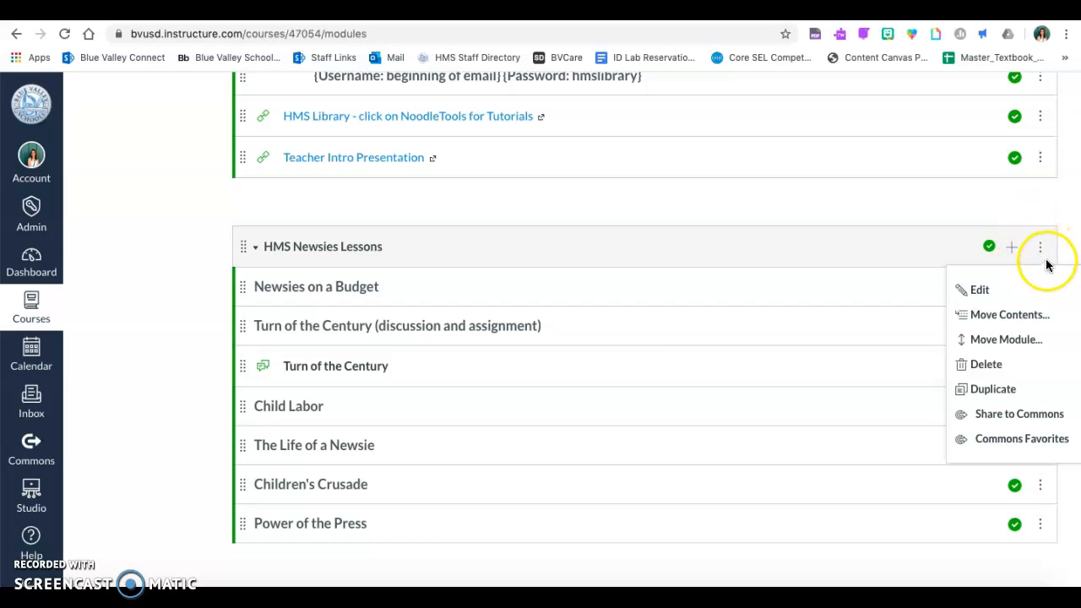
click(1020, 414)
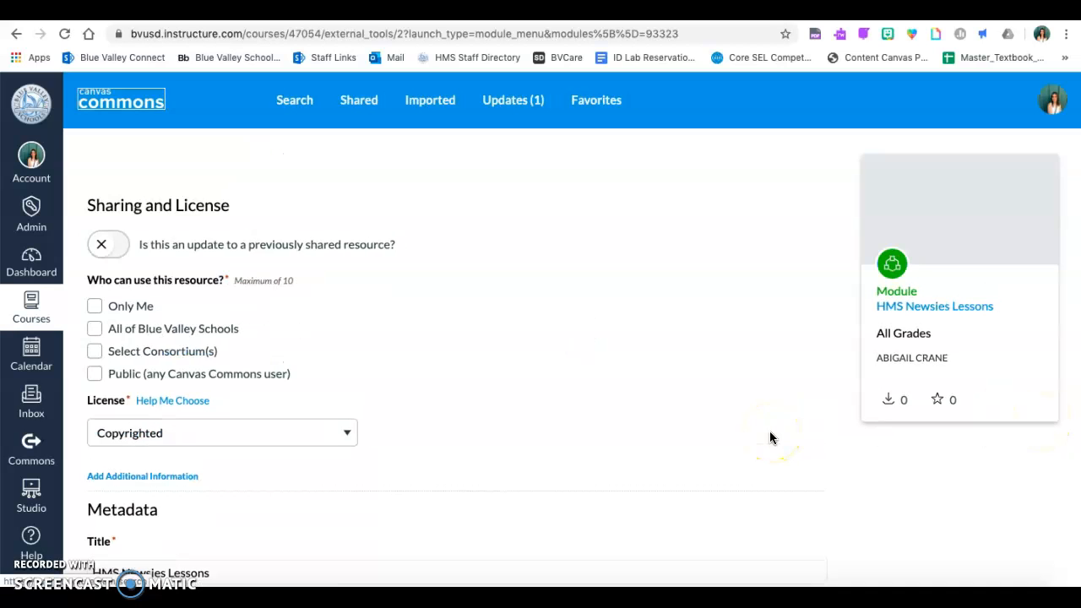
Share the module with All of Blue Valley Schools.
scroll(393, 353, down, 1)
scroll(394, 352, up, 1)
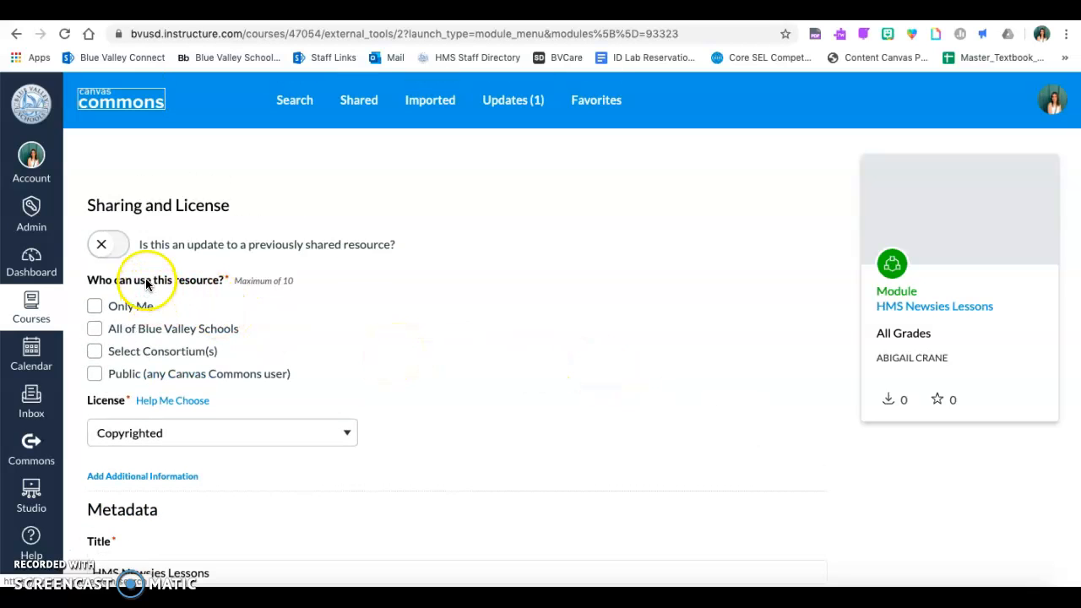
click(98, 331)
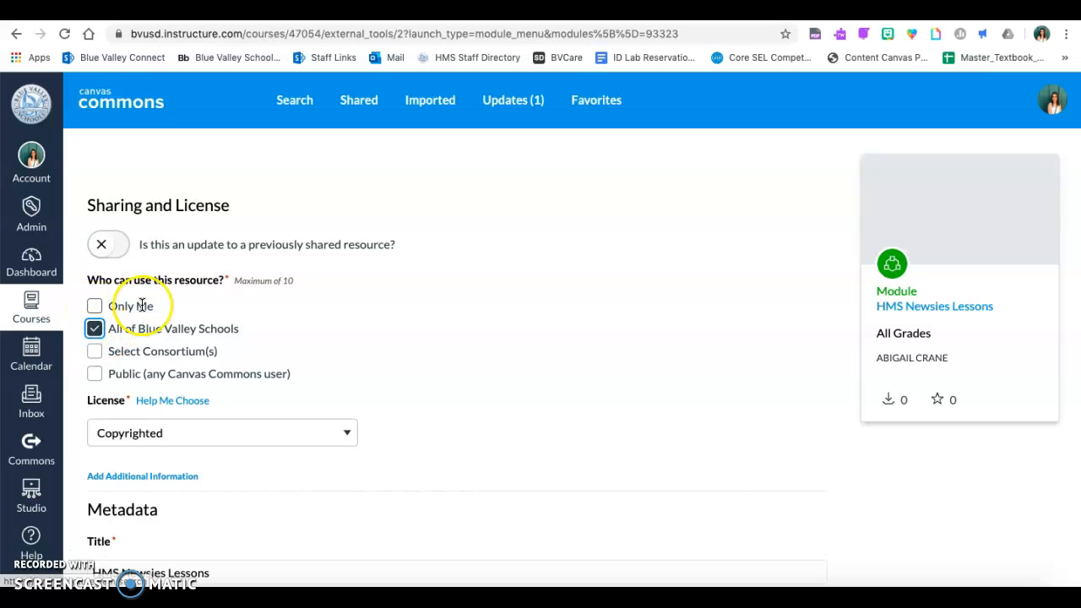
Enter the description 'Lessons for the musical'.
scroll(172, 265, down, 2)
scroll(172, 271, down, 3)
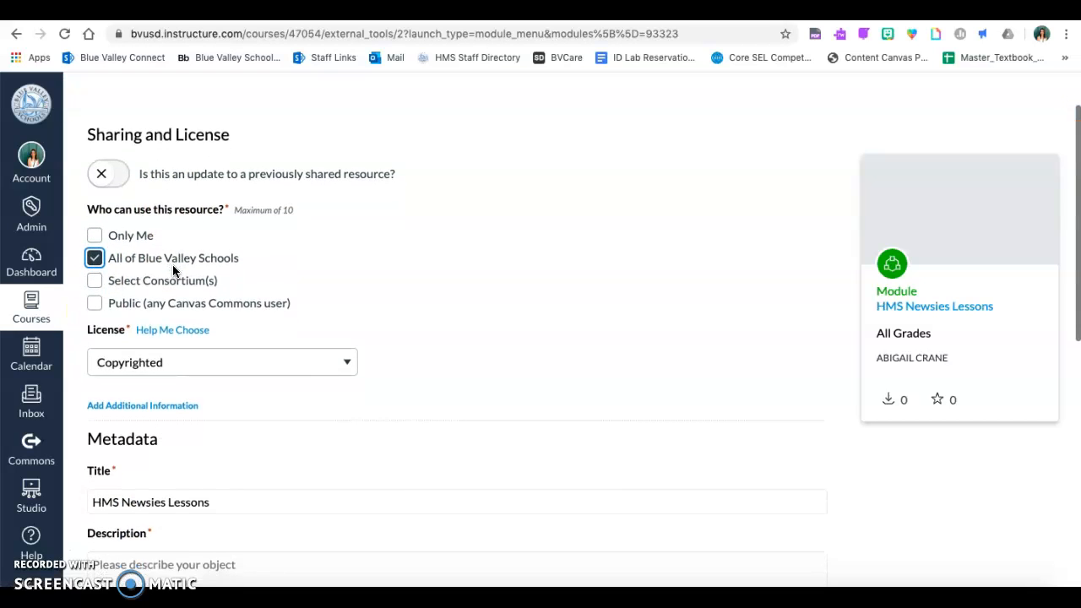
scroll(196, 270, down, 4)
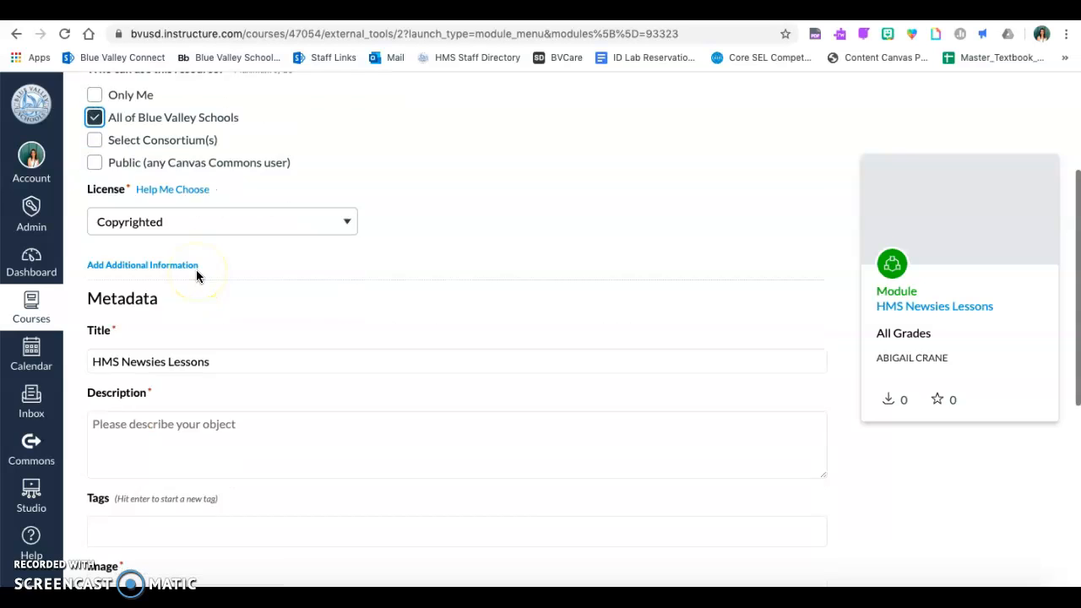
click(224, 318)
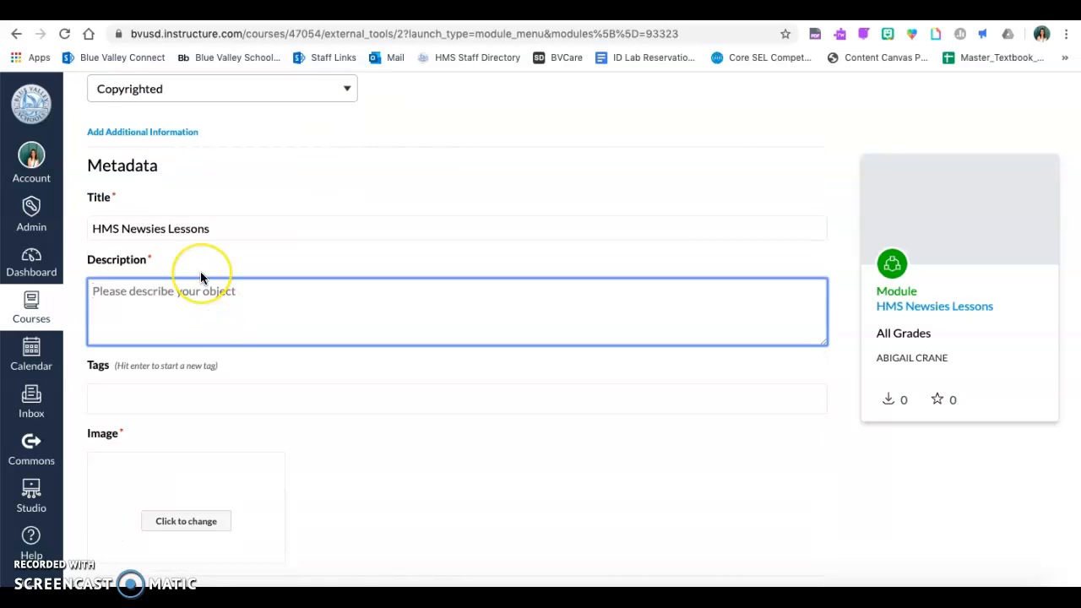
text(Lessons for th)
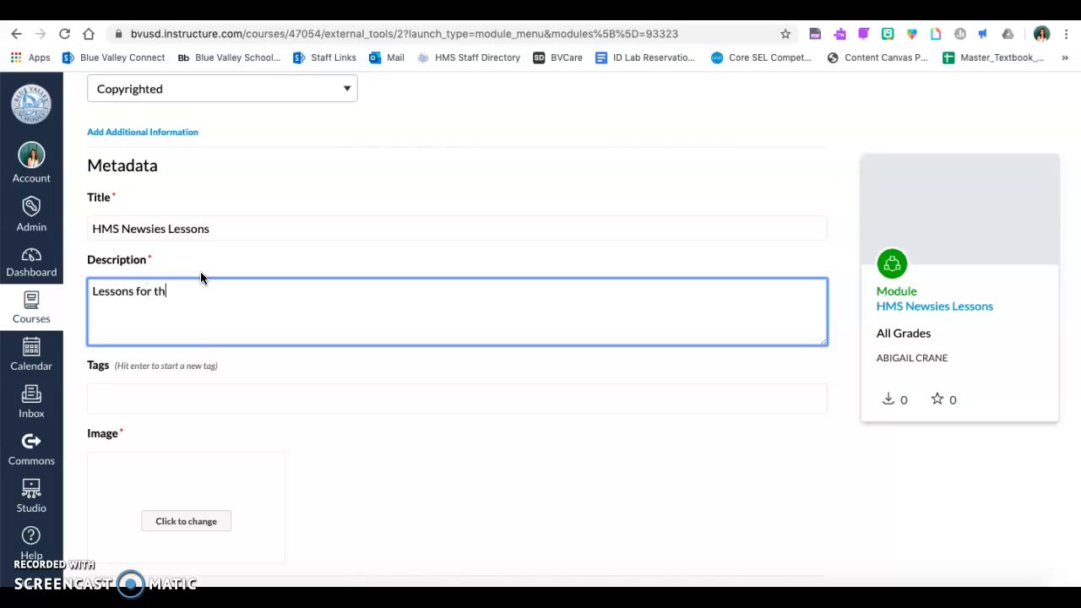
text(e musical)
Bring up the Unsplash image choices for the module's cover image.
click(195, 398)
click(287, 241)
scroll(287, 243, down, 1)
scroll(287, 242, down, 2)
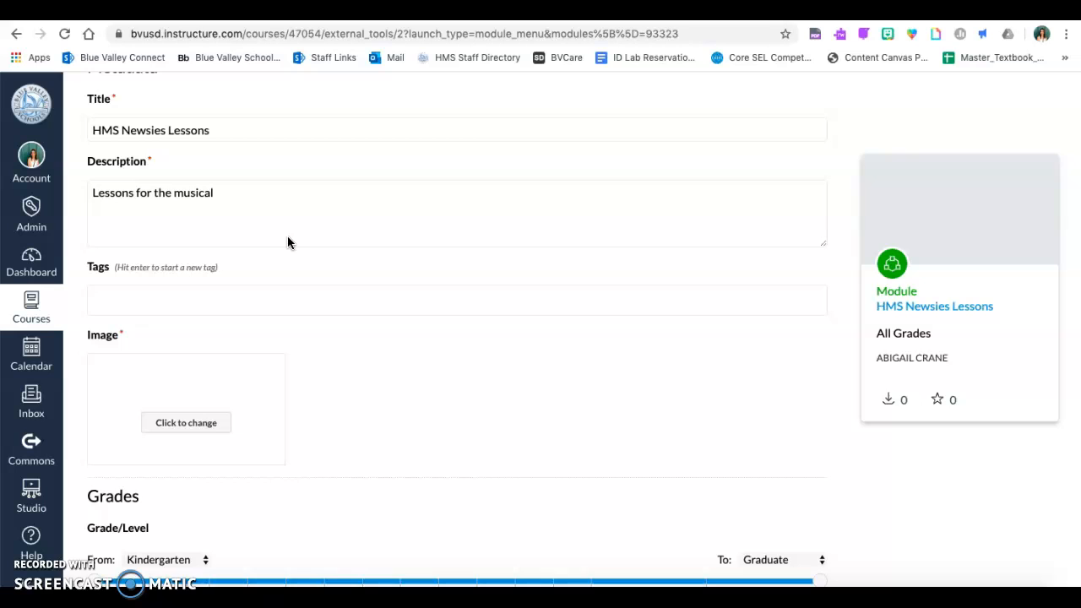
scroll(287, 243, down, 3)
click(193, 287)
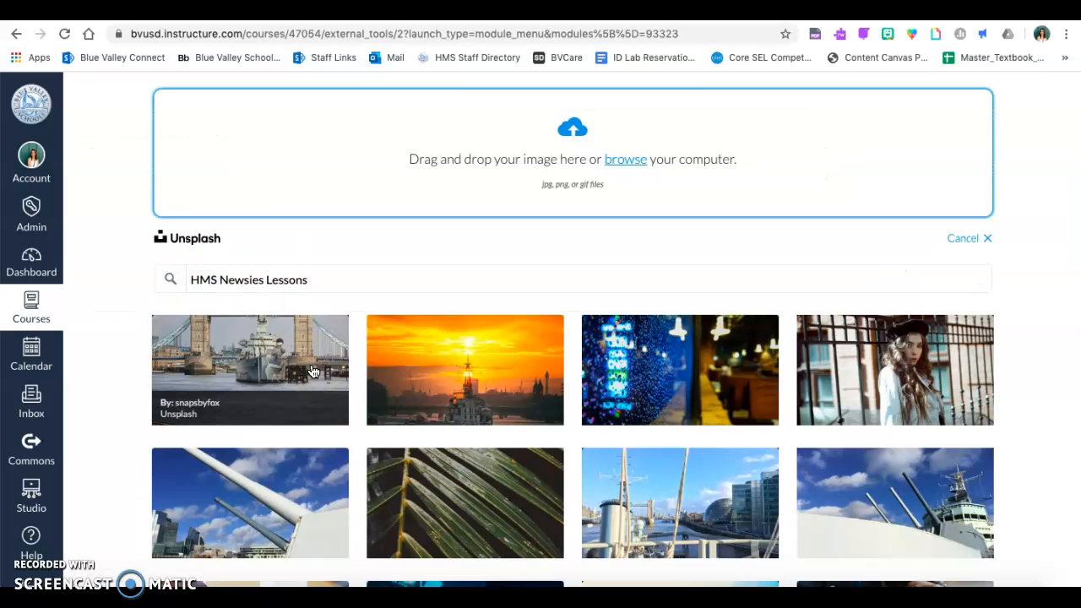
Pick the Tower Bridge warship photo as cover and share the module to Commons.
click(312, 372)
scroll(439, 355, down, 1)
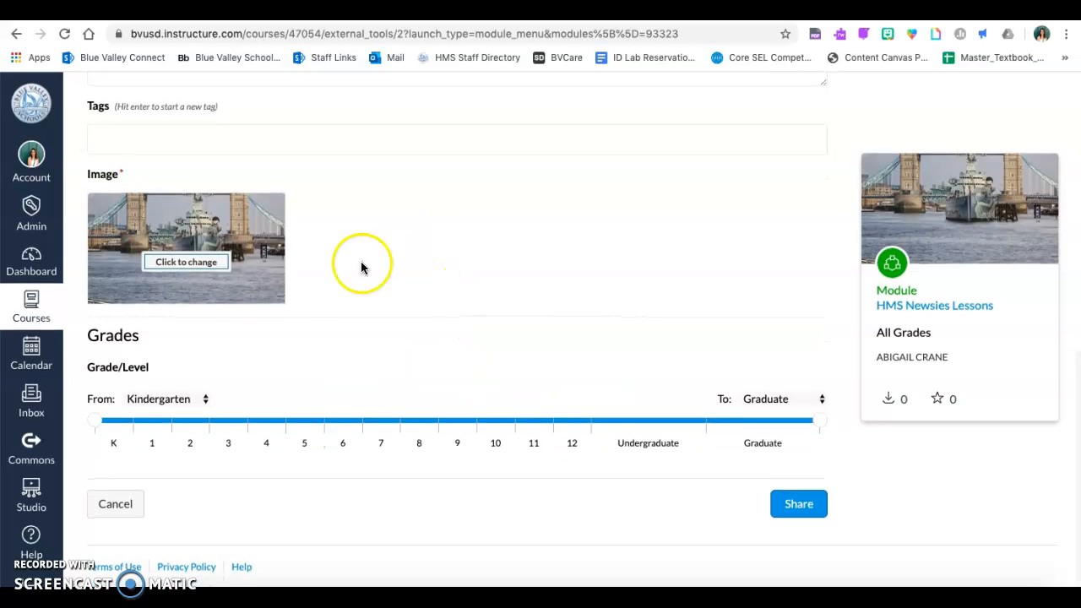
click(805, 517)
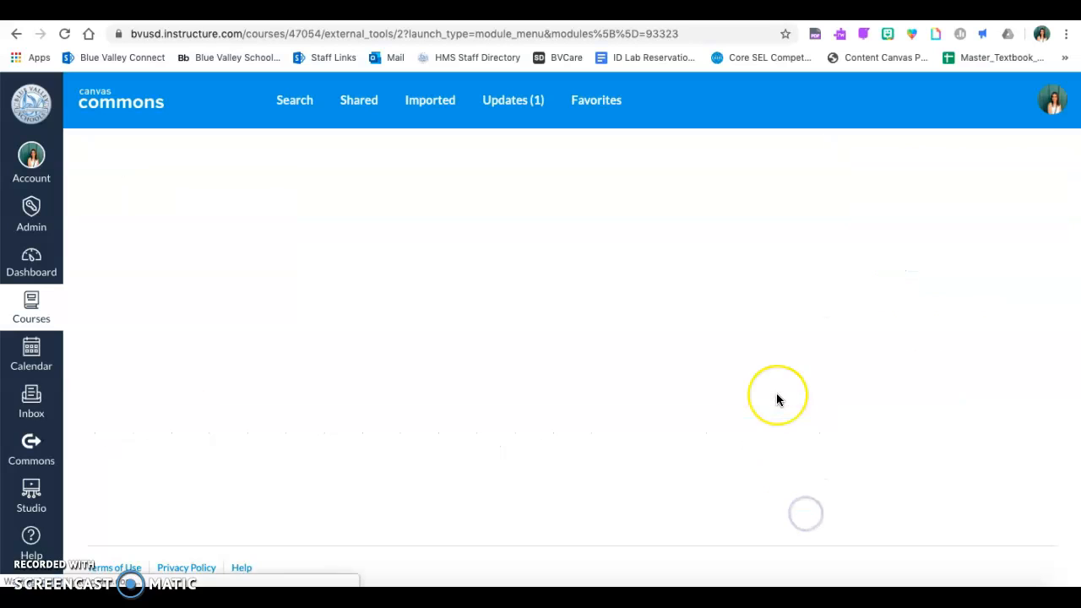
scroll(759, 283, down, 1)
scroll(758, 283, up, 1)
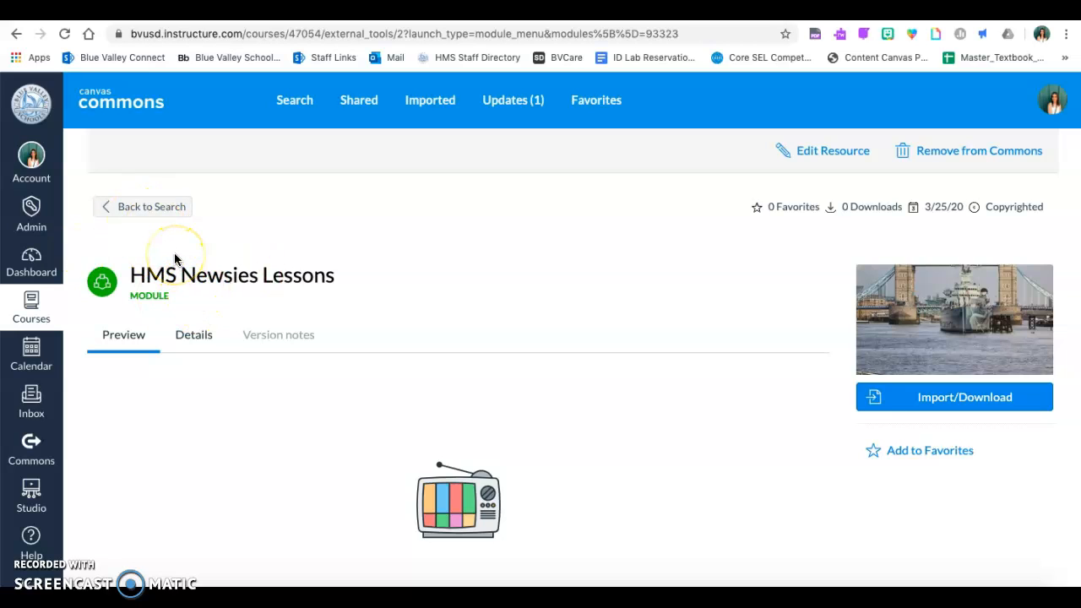
click(34, 256)
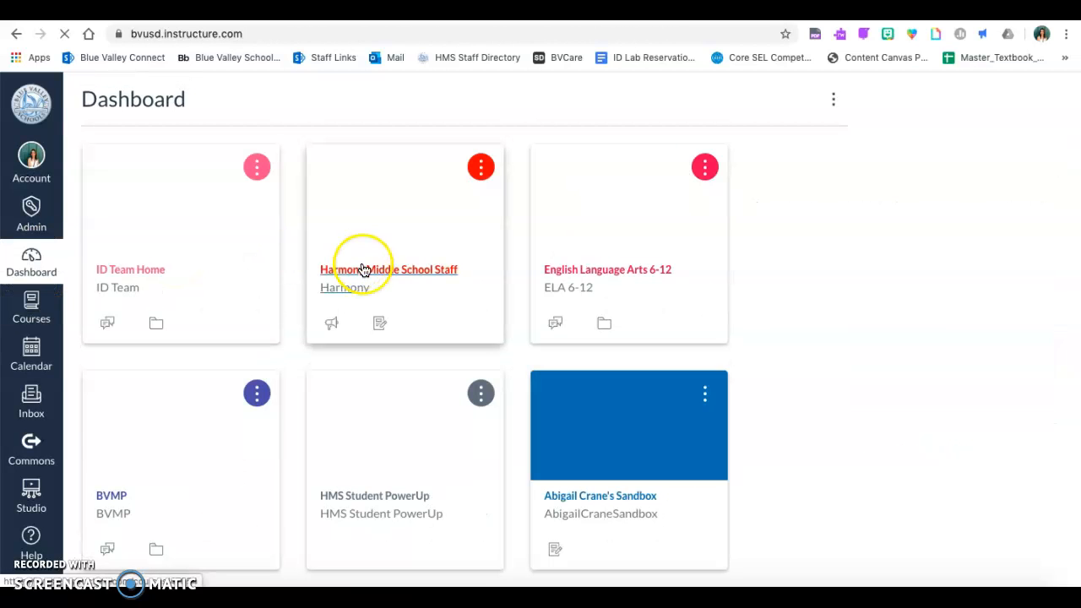
Enter the Harmony Middle School Staff course and launch Import from Commons.
click(374, 278)
click(422, 179)
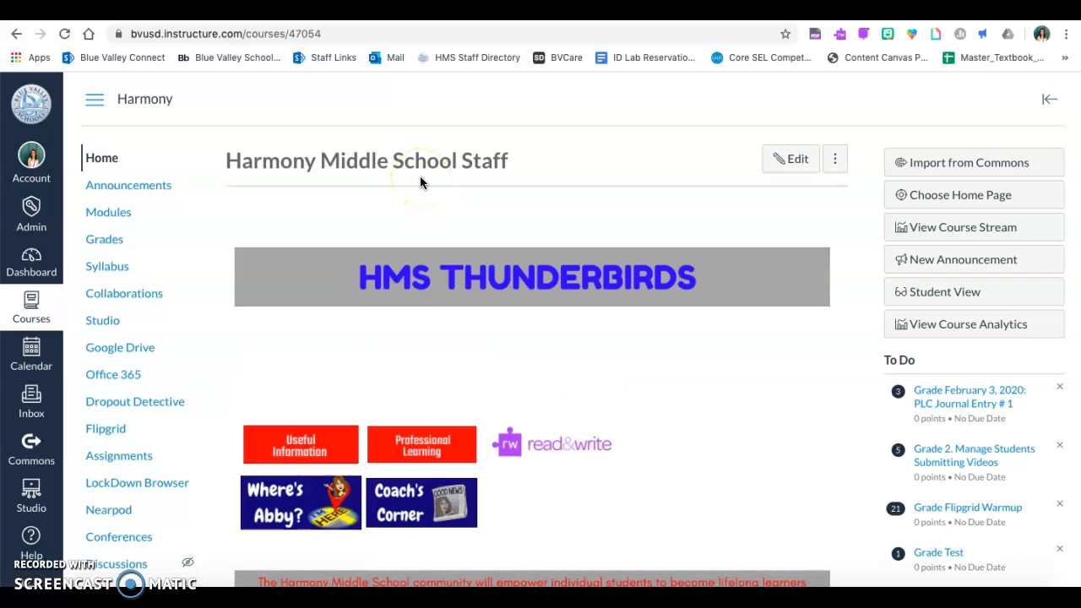
scroll(490, 180, down, 2)
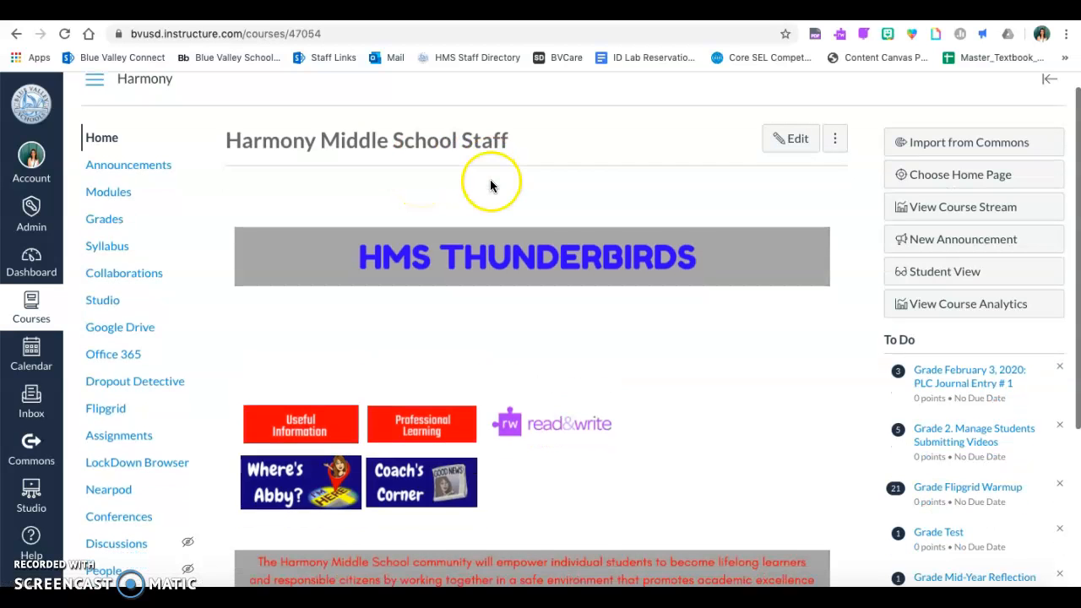
scroll(773, 234, up, 1)
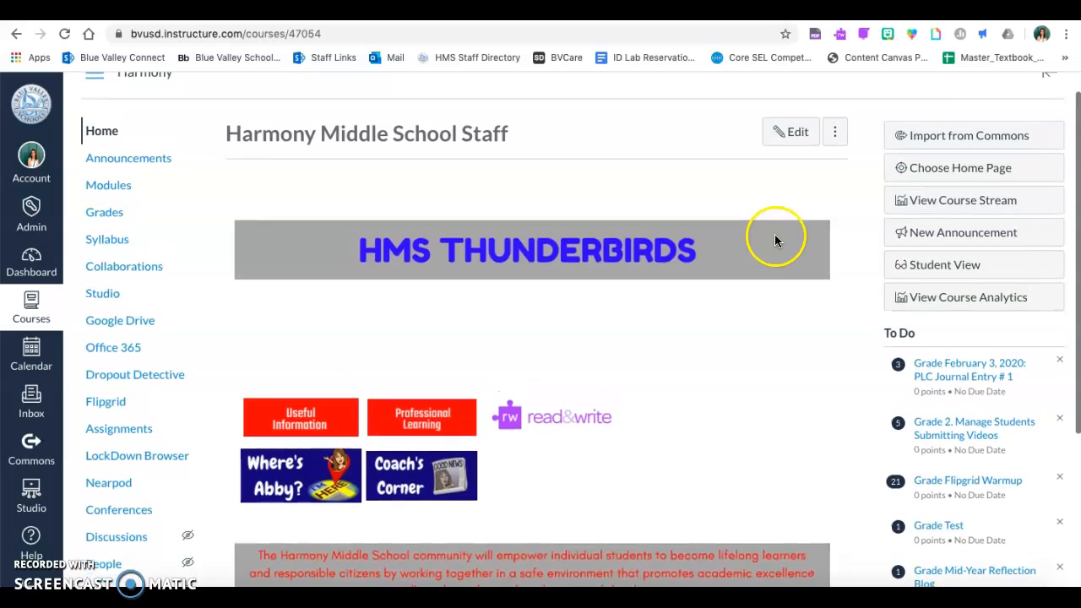
click(966, 139)
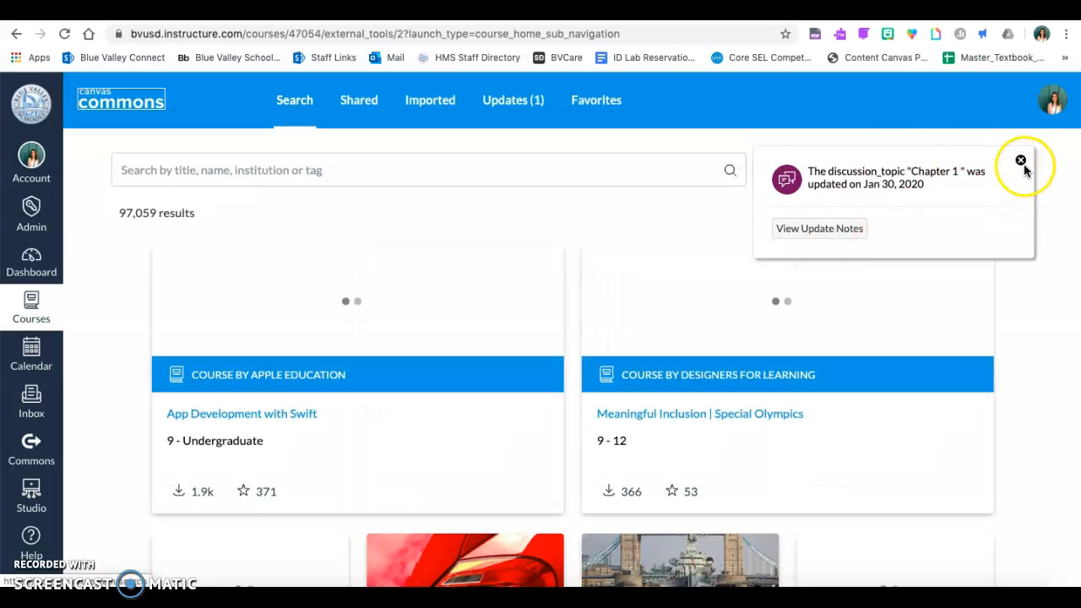
Dismiss the update popup, search Commons for 'hms newsies lessons', and open the single result.
click(1020, 160)
click(503, 170)
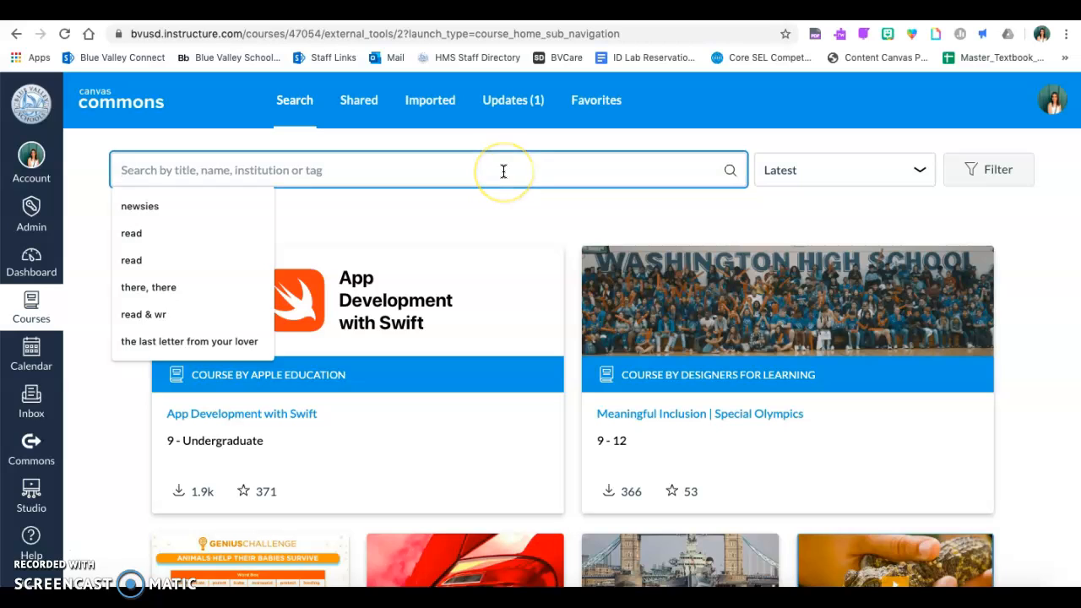
text(hms newsies lessons)
key(Return)
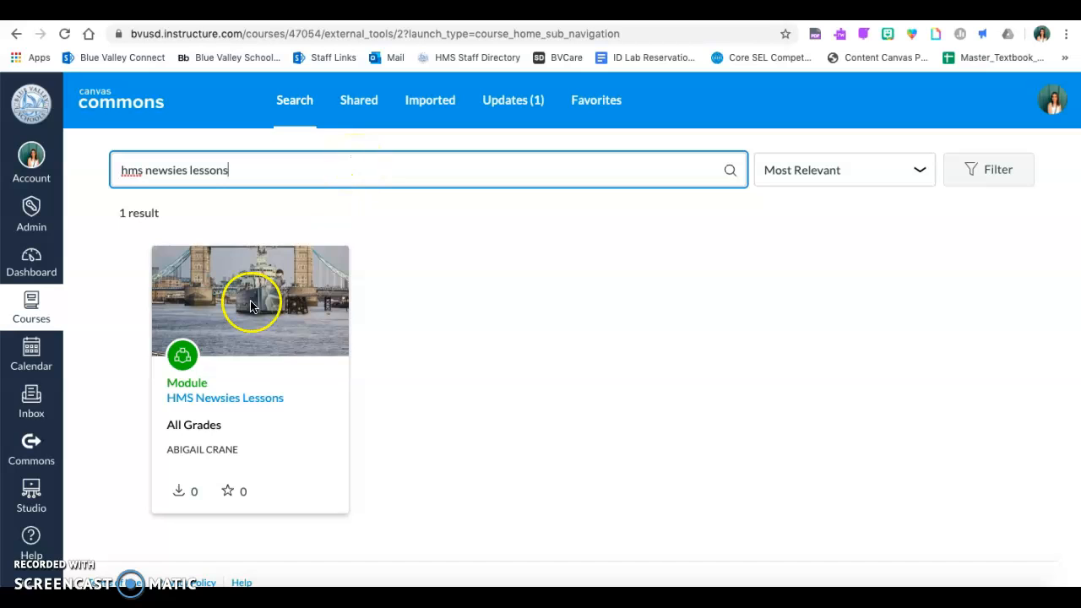
click(223, 402)
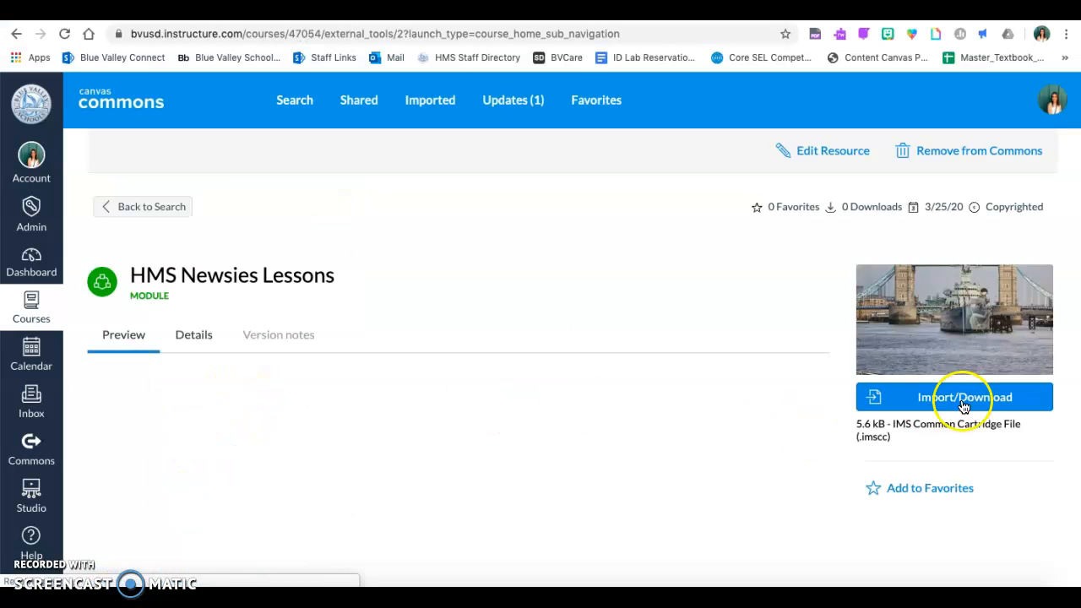
Import the module into the Harmony Middle School Staff course from its Import/Download options.
click(983, 407)
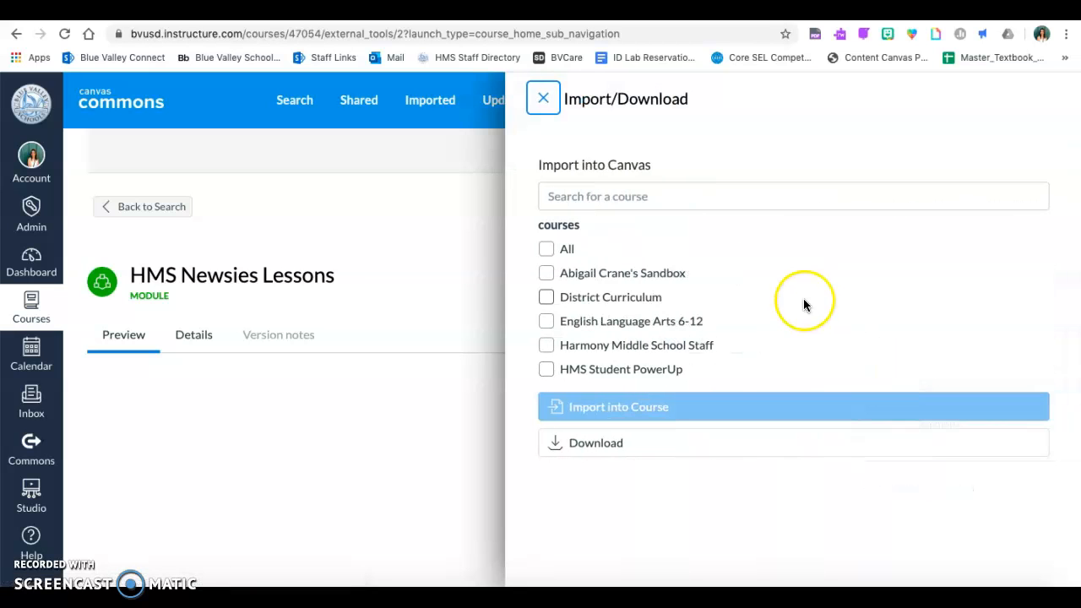
click(548, 345)
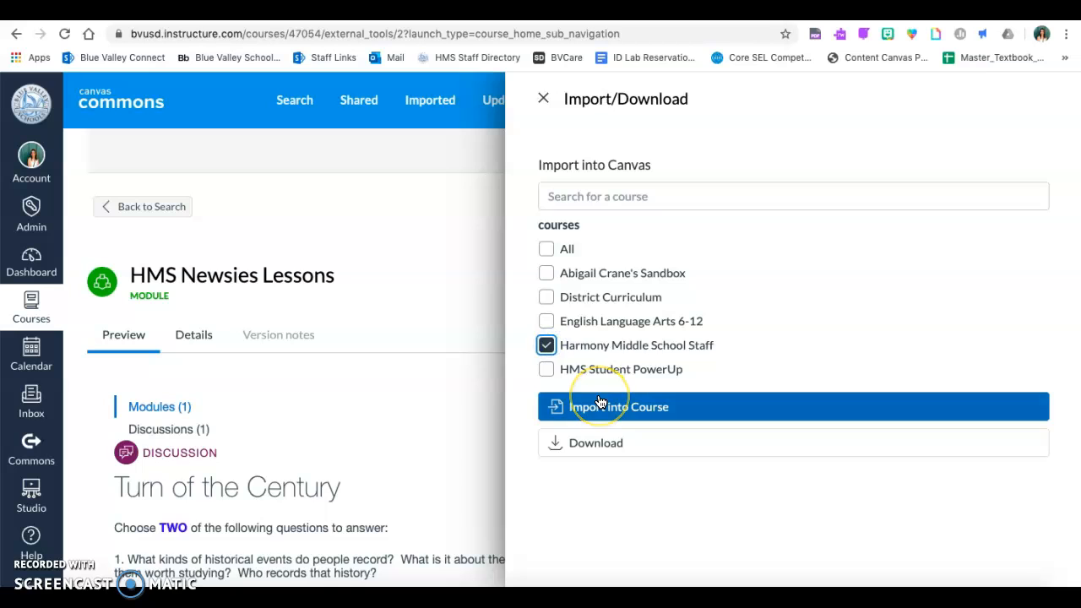
click(602, 406)
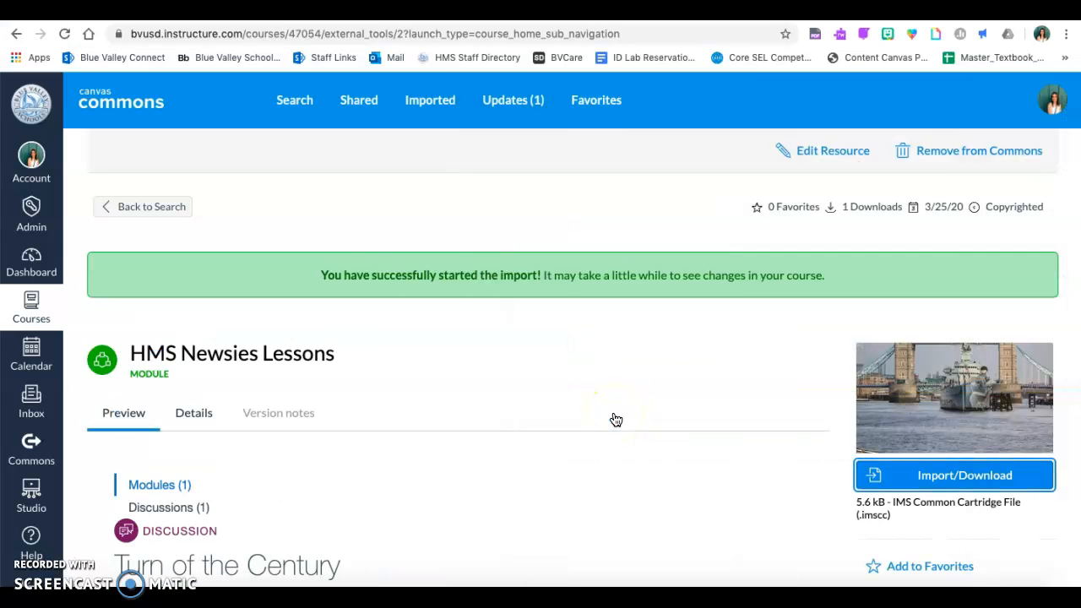